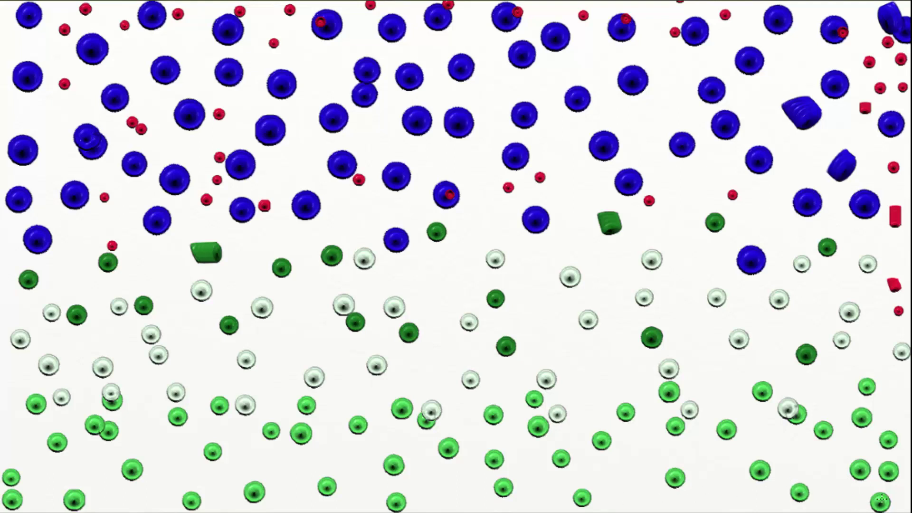
Paint a thick green band across the canvas bottom, raising it over the lowest spheres.
mouse_move(901, 504)
left_mouse_down()
mouse_move(86, 485)
mouse_move(908, 471)
left_mouse_up()
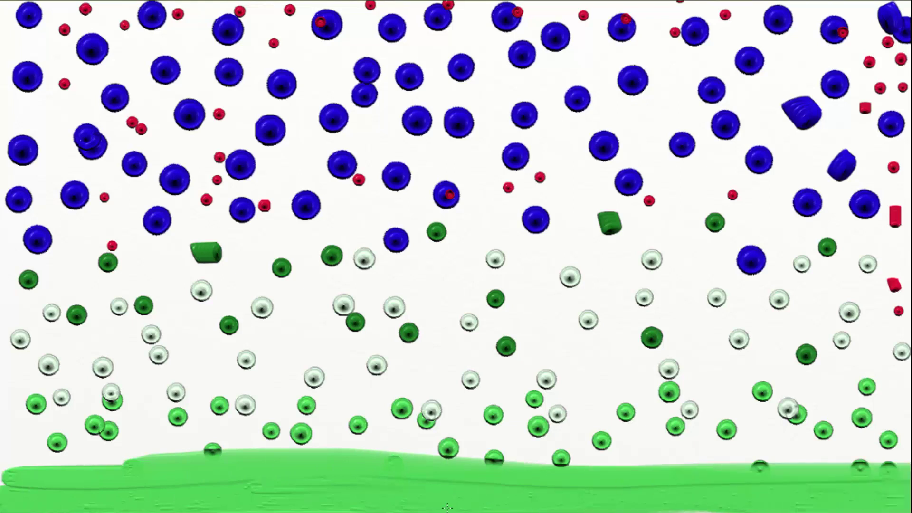
left_click_drag(890, 439, 5, 463)
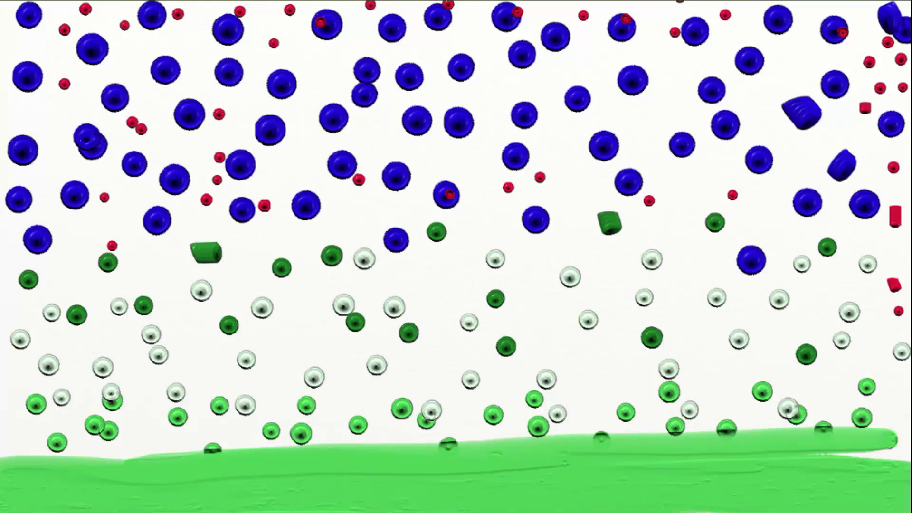
mouse_move(894, 423)
left_mouse_down()
mouse_move(3, 432)
mouse_move(907, 428)
left_mouse_up()
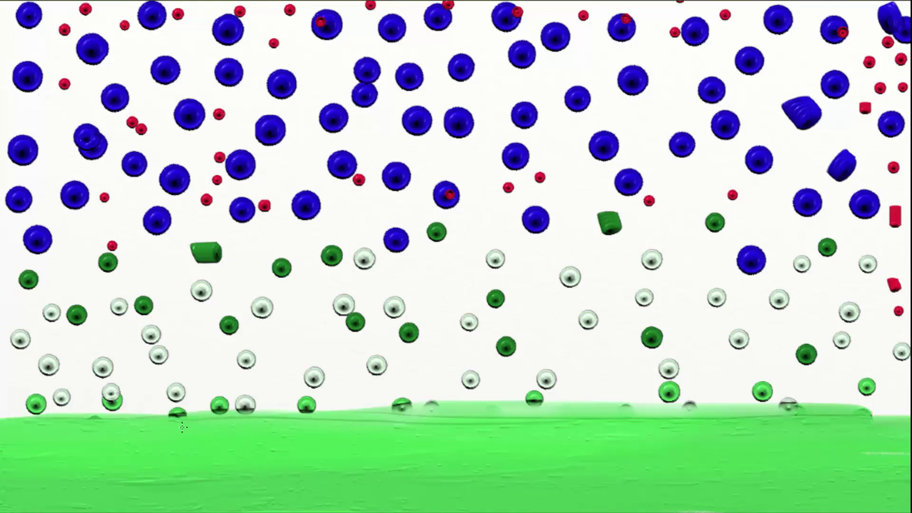
left_click_drag(26, 403, 910, 394)
Blend paler green along the band's top edge and add a red streak above.
left_click_drag(907, 355, 2, 363)
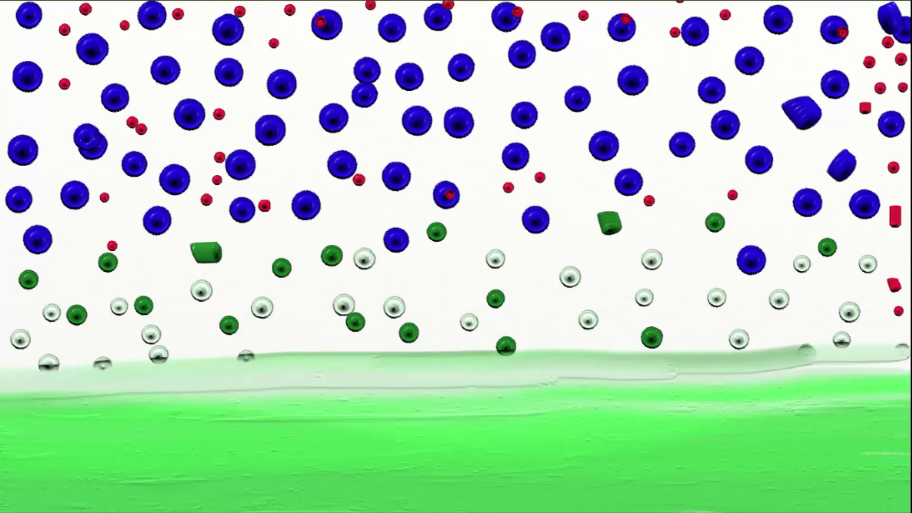
mouse_move(901, 346)
left_mouse_down()
mouse_move(2, 366)
mouse_move(21, 340)
mouse_move(870, 361)
mouse_move(910, 352)
left_mouse_up()
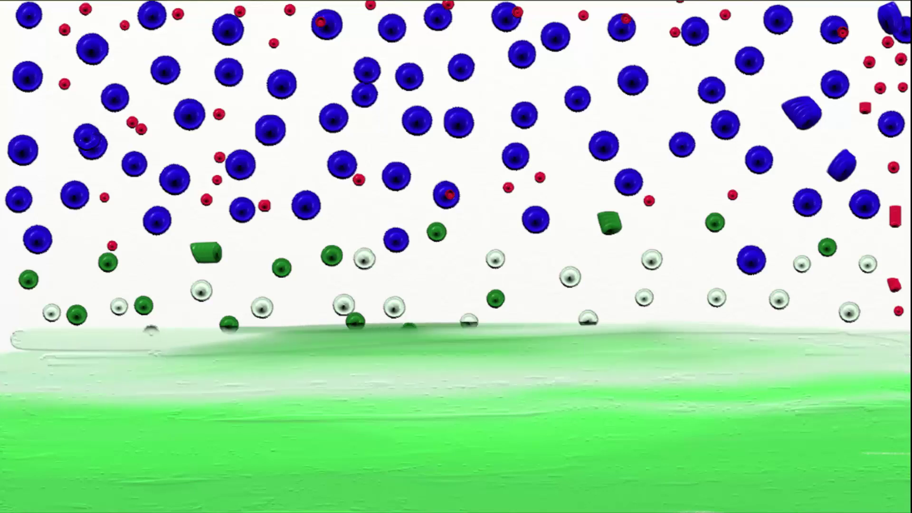
left_click_drag(14, 341, 893, 345)
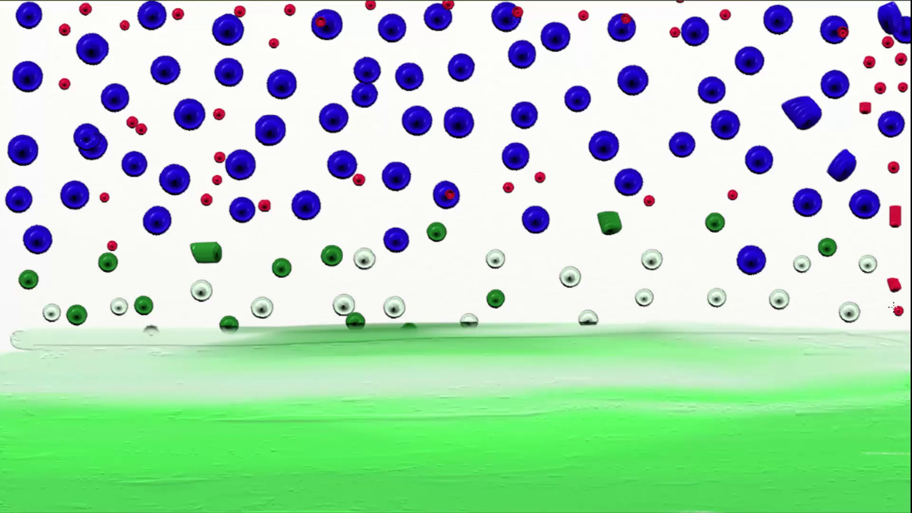
mouse_move(892, 307)
left_mouse_down()
mouse_move(2, 309)
mouse_move(903, 309)
left_mouse_up()
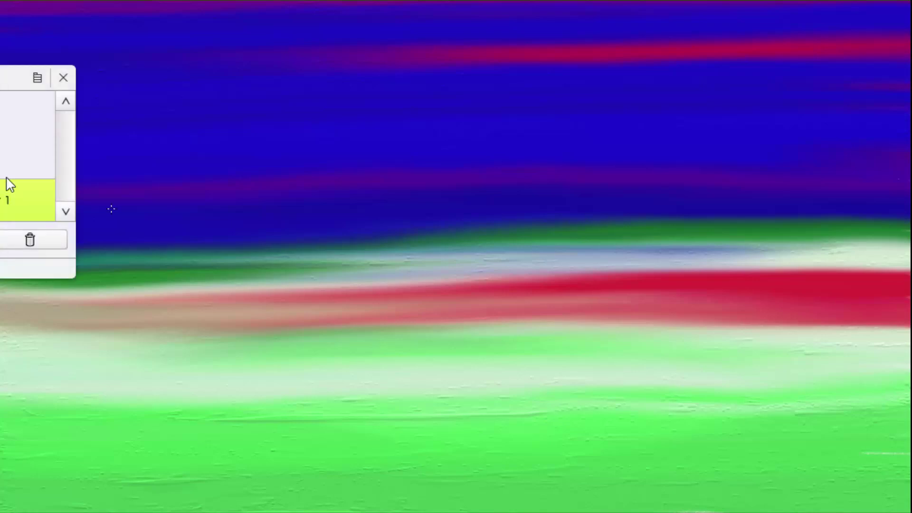
On a new layer, draw a crossed cluster of thin pinkish Gloop Pen strokes at lower right.
key("ctrl+shift+n")
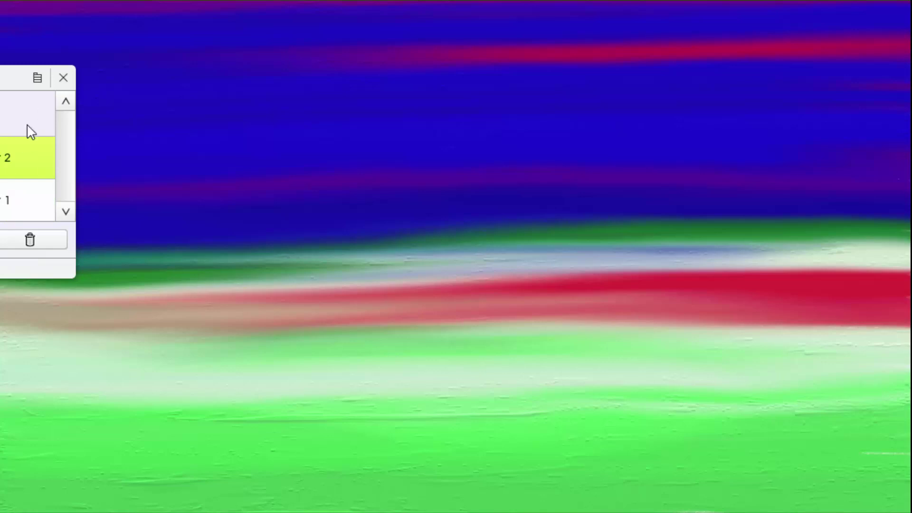
left_click(64, 78)
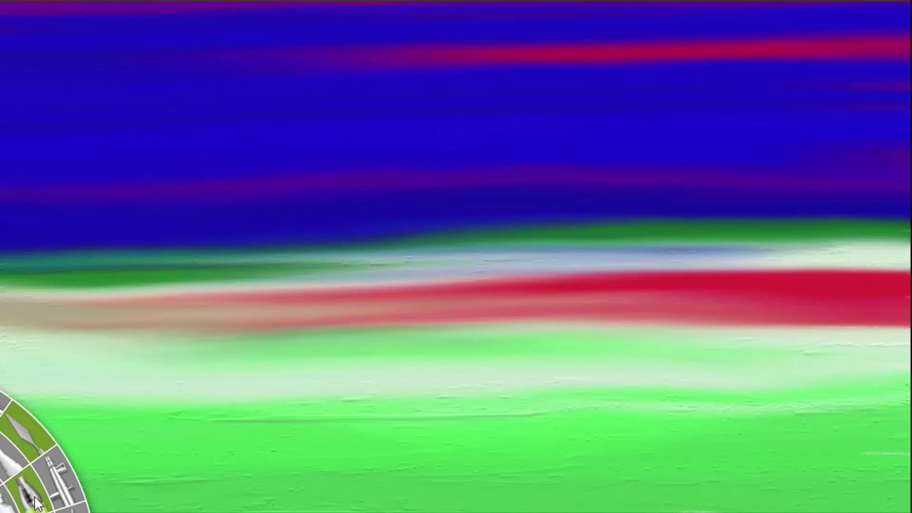
left_click(30, 495)
left_click_drag(655, 464, 724, 316)
mouse_move(711, 457)
left_mouse_down()
mouse_move(725, 310)
mouse_move(729, 428)
left_mouse_up()
left_click_drag(739, 460, 732, 301)
left_click_drag(732, 385, 728, 210)
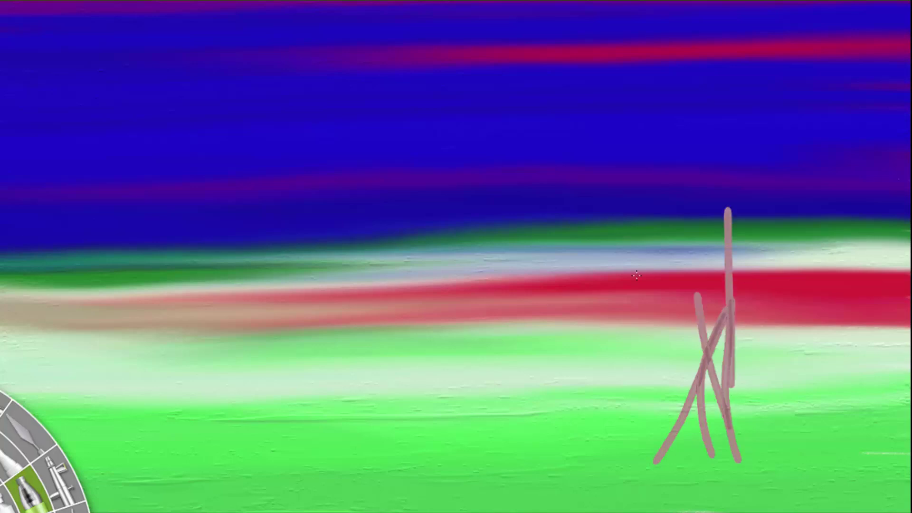
Draw a fan of Y-shaped and diagonal pinkish branch strokes near the centre.
left_click_drag(438, 309, 420, 181)
left_click_drag(447, 240, 481, 140)
left_click_drag(461, 315, 492, 167)
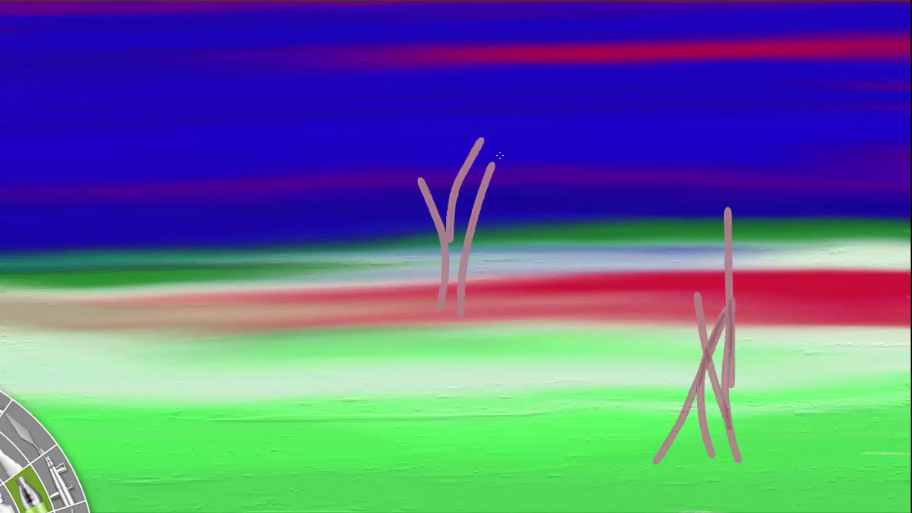
left_click_drag(460, 267, 472, 169)
mouse_move(362, 141)
left_mouse_down()
mouse_move(442, 283)
mouse_move(519, 164)
left_mouse_up()
left_click_drag(469, 275, 528, 176)
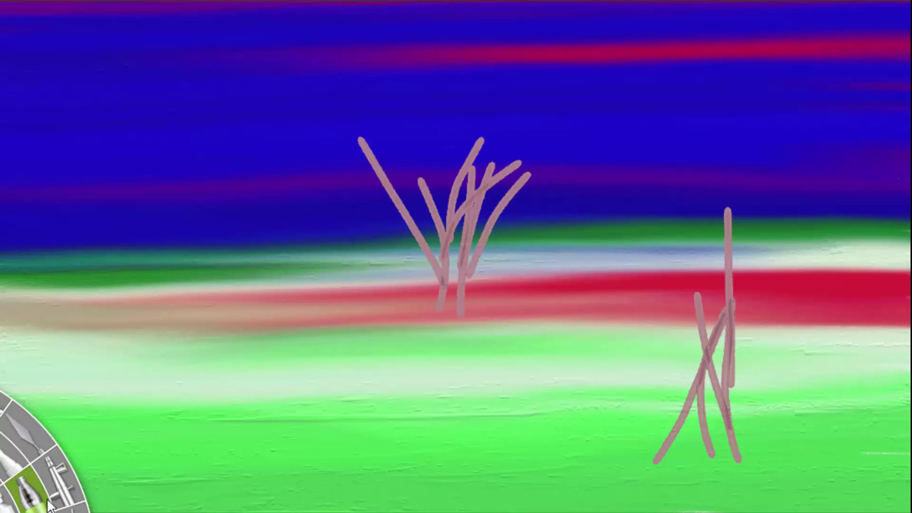
left_click(24, 430)
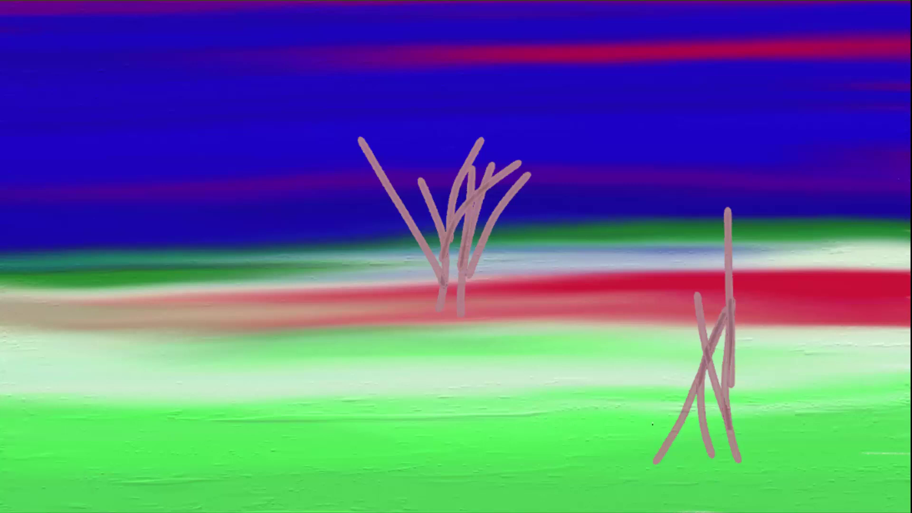
Smear the right cluster's strokes upward into the sky and soften its lower-left strokes.
left_click_drag(737, 299, 735, 399)
mouse_move(720, 430)
left_mouse_down()
mouse_move(734, 328)
mouse_move(715, 423)
left_mouse_up()
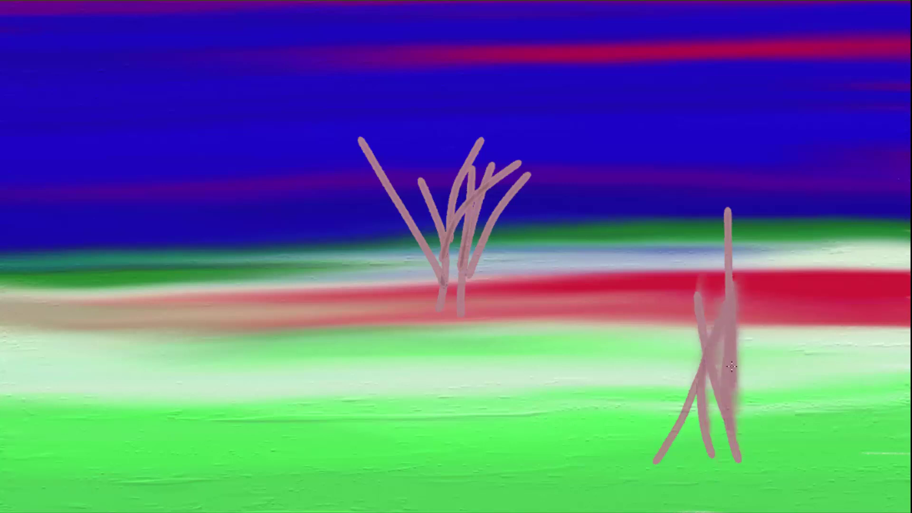
left_click_drag(723, 304, 736, 183)
left_click_drag(699, 285, 694, 384)
left_click_drag(729, 238, 739, 173)
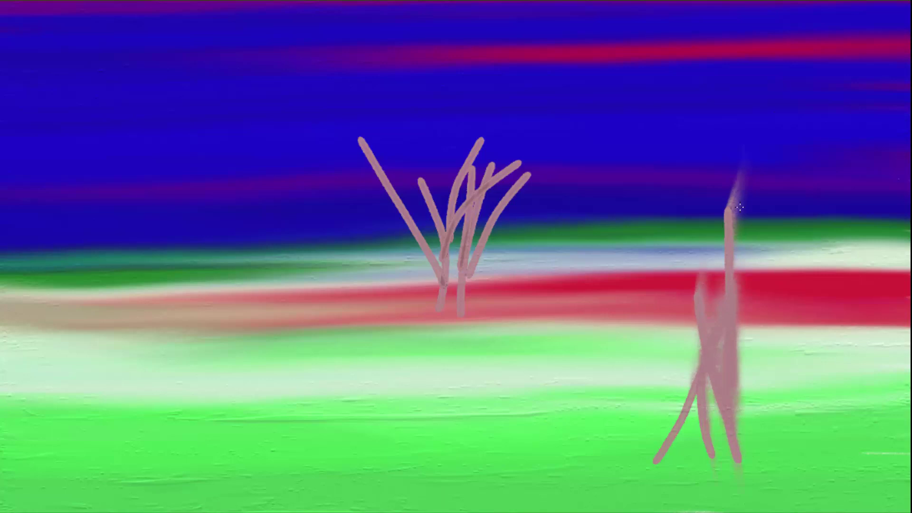
left_click_drag(694, 352, 699, 285)
left_click_drag(741, 418, 739, 359)
left_click_drag(717, 459, 710, 385)
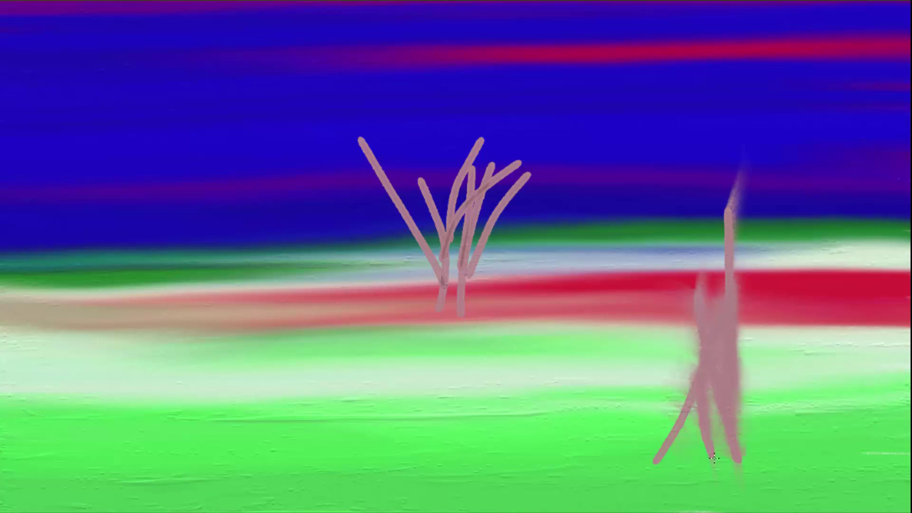
mouse_move(680, 427)
left_mouse_down()
mouse_move(684, 349)
mouse_move(687, 376)
left_mouse_up()
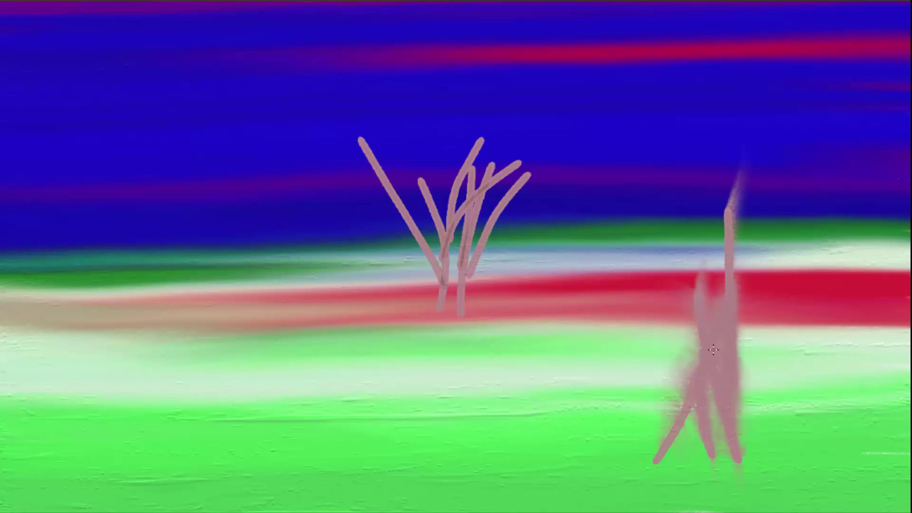
Widen the right tree's blurred top and spread its lower strokes down-left.
mouse_move(734, 237)
left_mouse_down()
mouse_move(744, 171)
mouse_move(751, 174)
mouse_move(713, 188)
mouse_move(711, 176)
left_mouse_up()
mouse_move(744, 368)
left_mouse_down()
mouse_move(737, 422)
mouse_move(670, 346)
left_mouse_up()
left_click_drag(699, 411, 663, 461)
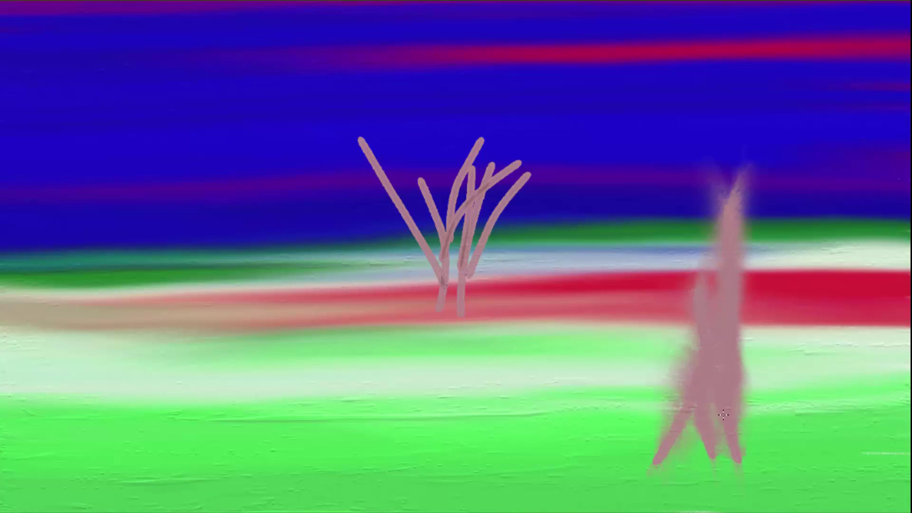
left_click_drag(711, 428, 692, 461)
left_click_drag(670, 427, 656, 475)
left_click_drag(711, 442, 739, 467)
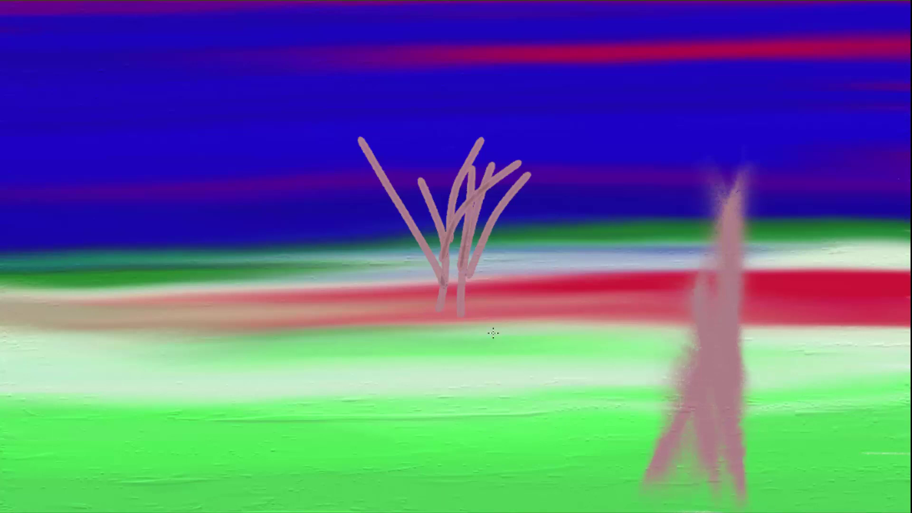
Blur the central strokes into a feathered crown, smearing the left side up-left.
mouse_move(476, 242)
left_mouse_down()
mouse_move(532, 156)
mouse_move(499, 199)
left_mouse_up()
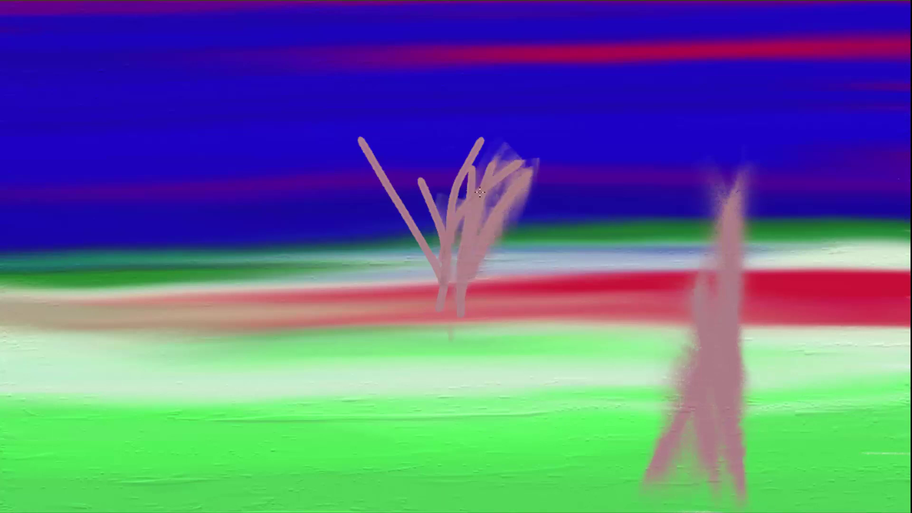
left_click_drag(450, 333, 438, 166)
mouse_move(442, 228)
left_mouse_down()
mouse_move(494, 185)
mouse_move(513, 109)
left_mouse_up()
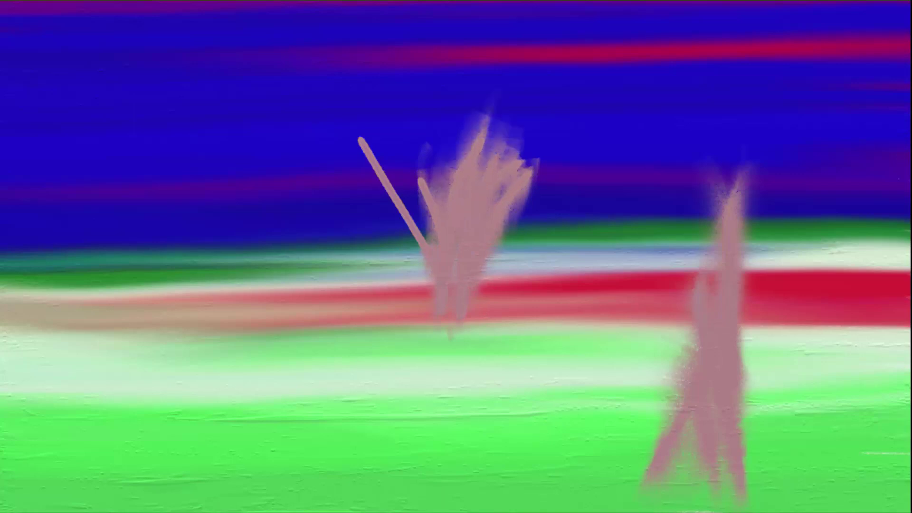
left_click_drag(489, 156, 519, 170)
mouse_move(432, 243)
left_mouse_down()
mouse_move(418, 157)
mouse_move(399, 171)
left_mouse_up()
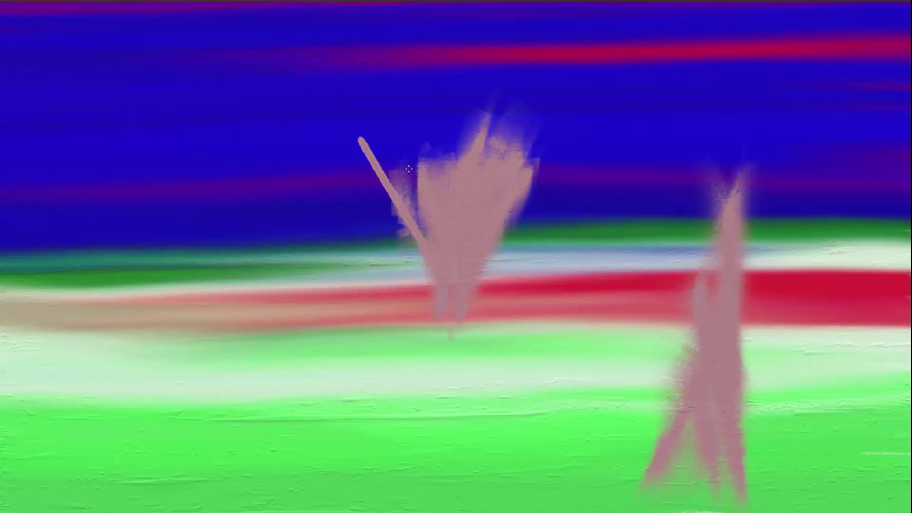
left_click_drag(409, 233, 418, 161)
left_click_drag(408, 213, 371, 142)
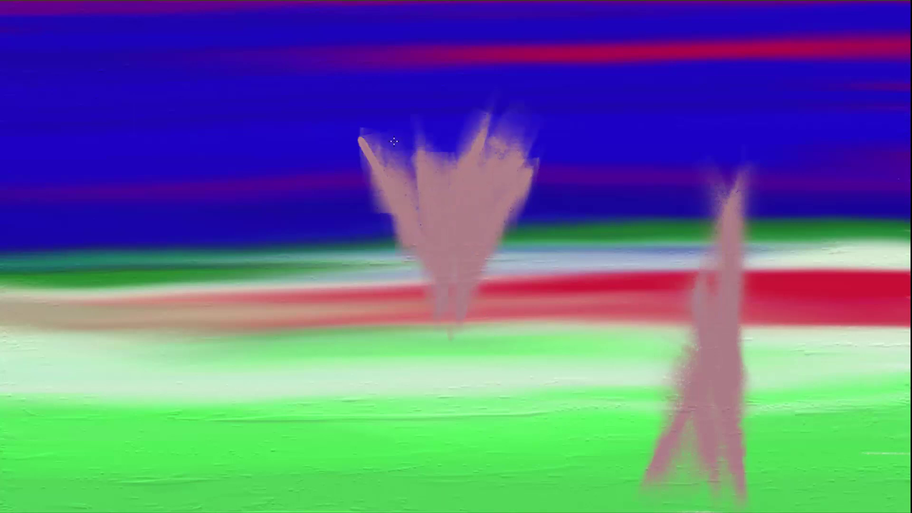
left_click_drag(395, 200, 356, 112)
left_click_drag(363, 159, 335, 116)
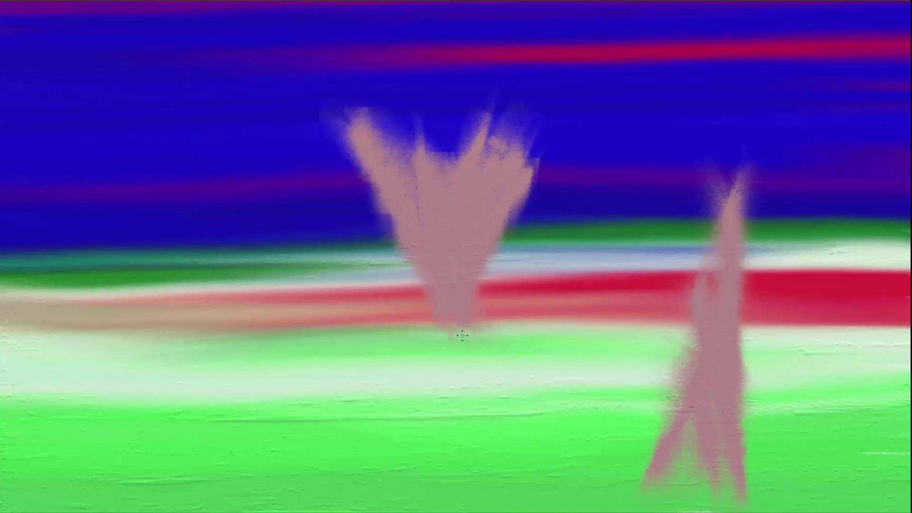
Push the central crown's upper-right edge into the sky and extend its bottom tip.
mouse_move(518, 190)
left_mouse_down()
mouse_move(547, 119)
mouse_move(551, 130)
left_mouse_up()
left_click_drag(504, 233, 535, 176)
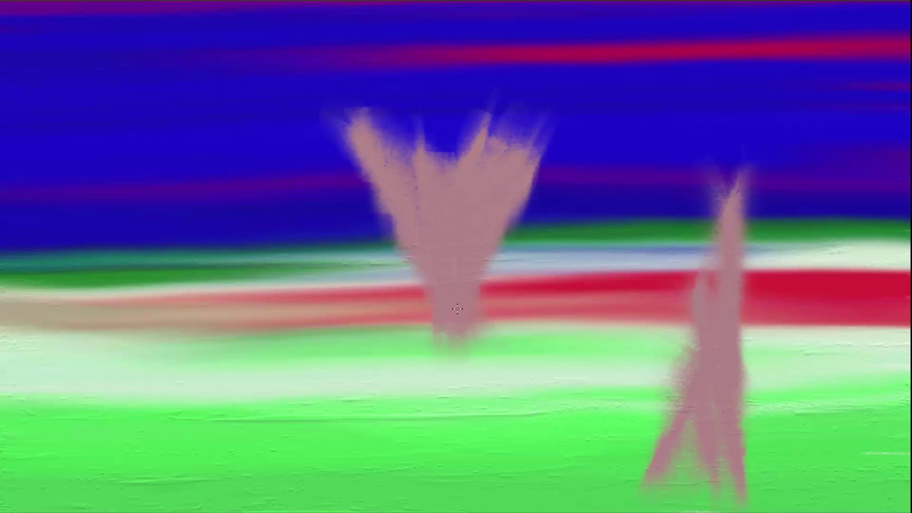
left_click_drag(457, 309, 448, 379)
left_click_drag(459, 333, 462, 373)
left_click_drag(521, 185, 542, 130)
left_click_drag(508, 157, 530, 119)
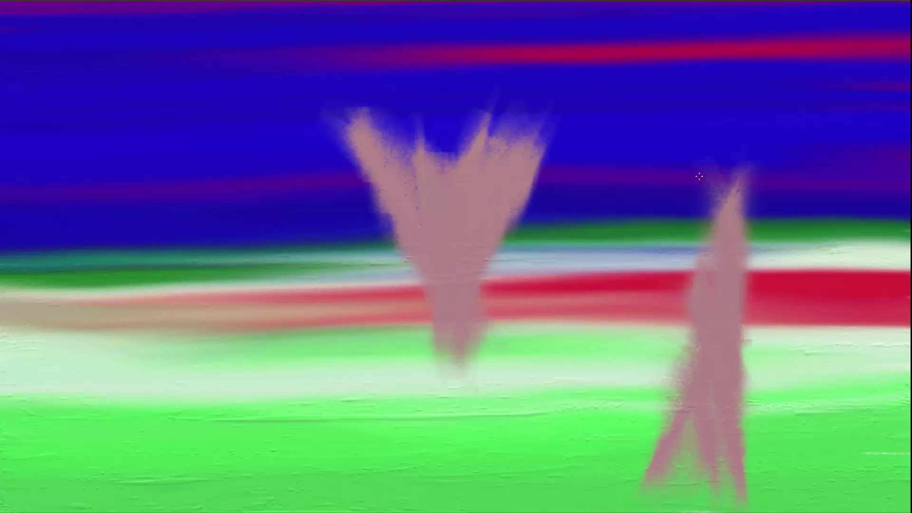
Widen and thicken the right tree's left, lower-left and right edges.
left_click_drag(699, 177, 687, 282)
mouse_move(703, 214)
left_mouse_down()
mouse_move(685, 280)
mouse_move(670, 423)
left_mouse_up()
left_click_drag(672, 389, 646, 496)
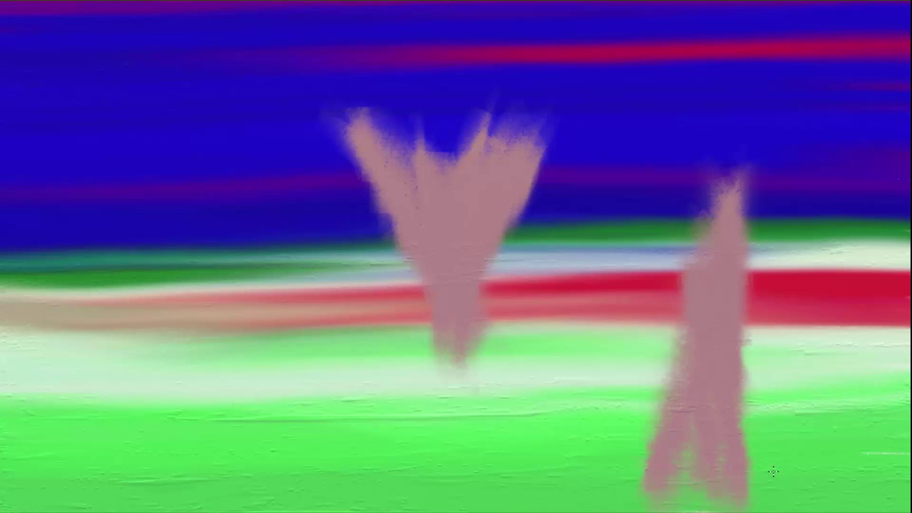
left_click_drag(749, 439, 727, 350)
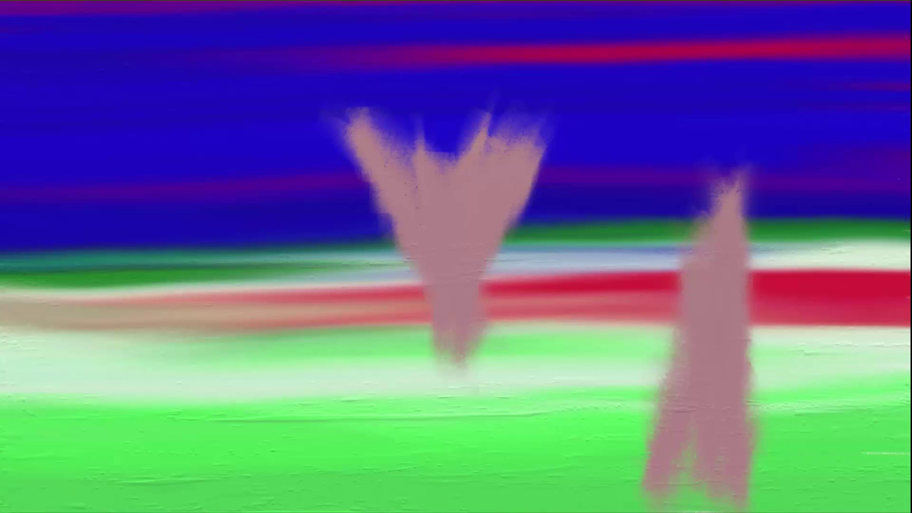
Add a new top layer for the blue tree strokes.
key("l")
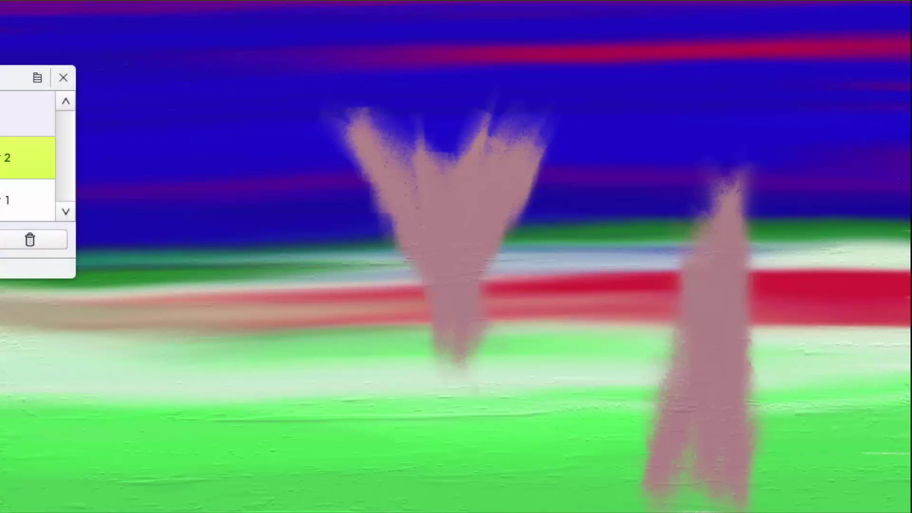
left_click(65, 80)
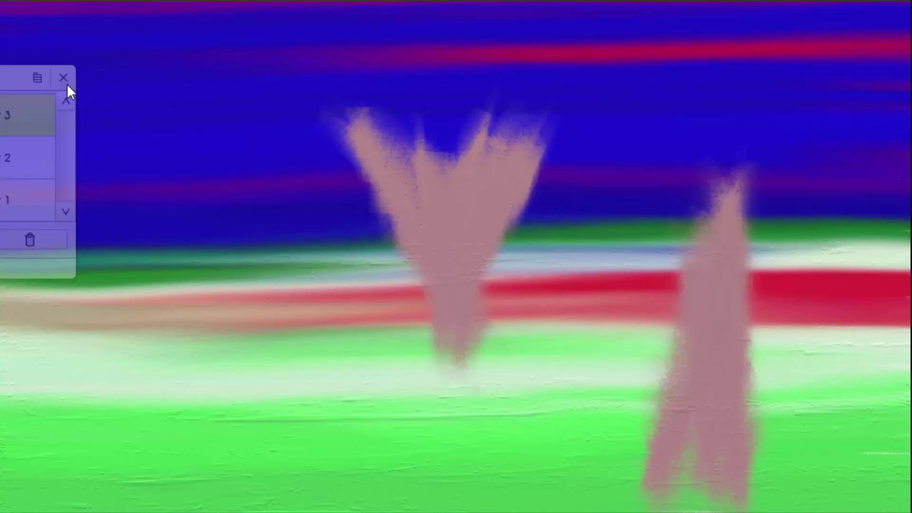
key("Tab")
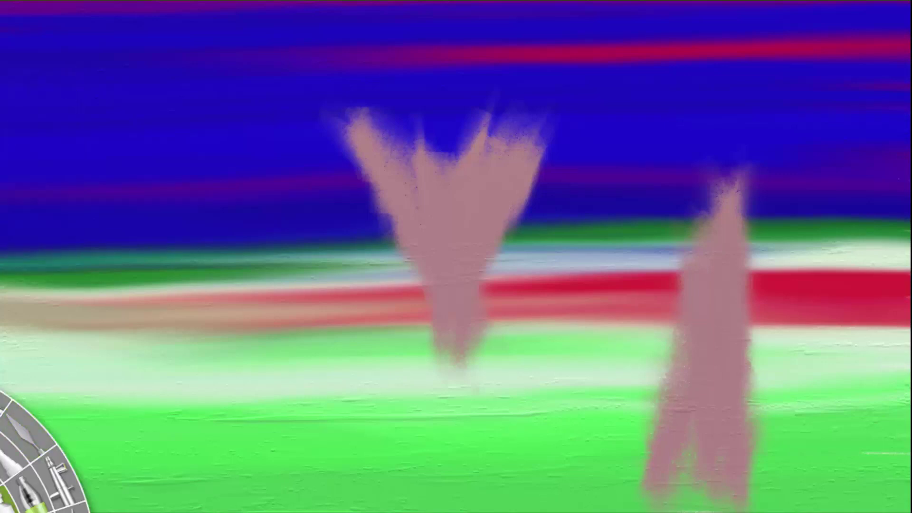
key("Tab")
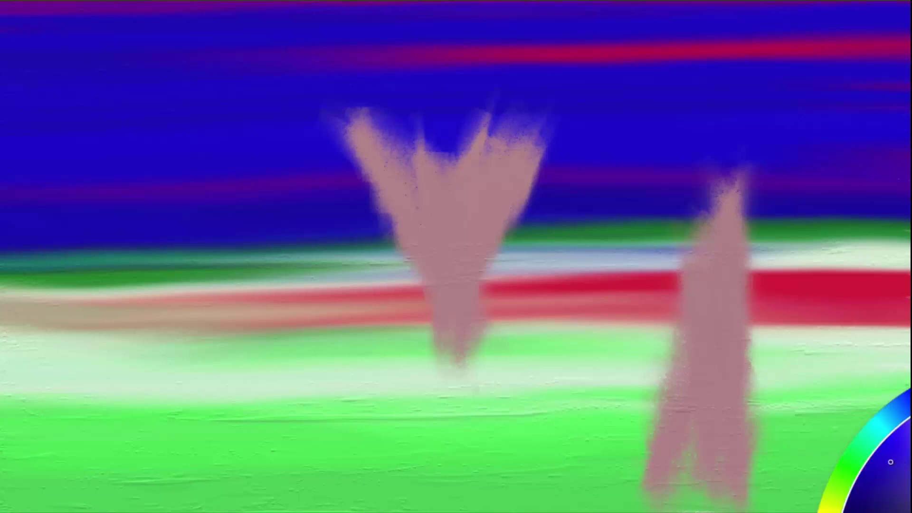
Paint a thick blue V on the right tree, extending its trunk to the bottom edge.
left_click_drag(712, 463, 738, 359)
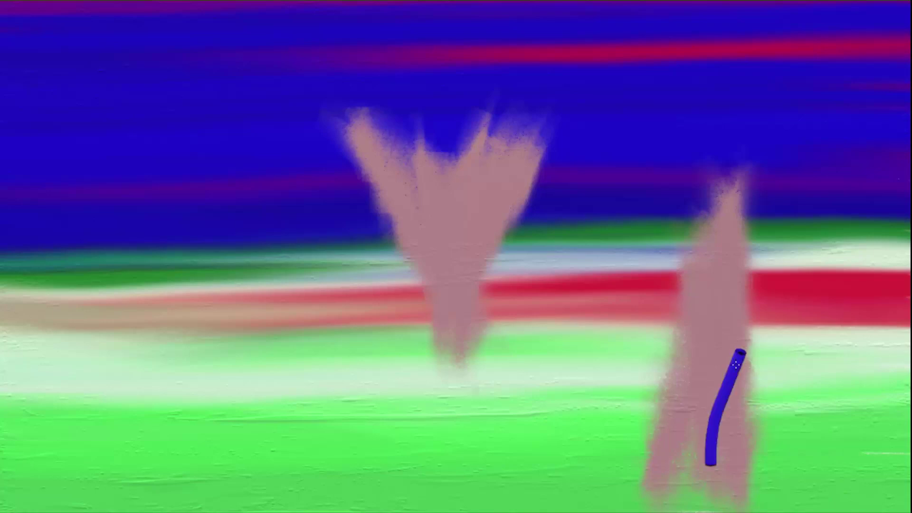
left_click_drag(447, 328, 445, 155)
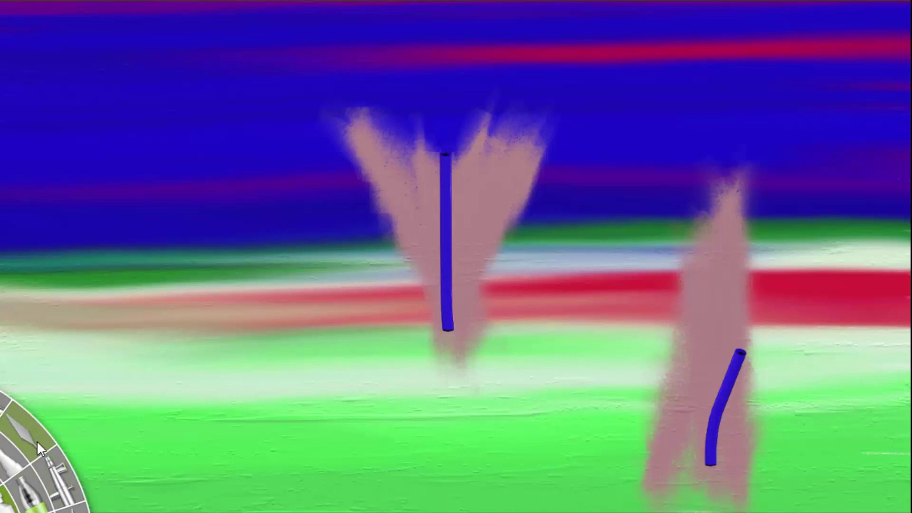
left_click_drag(712, 464, 896, 164)
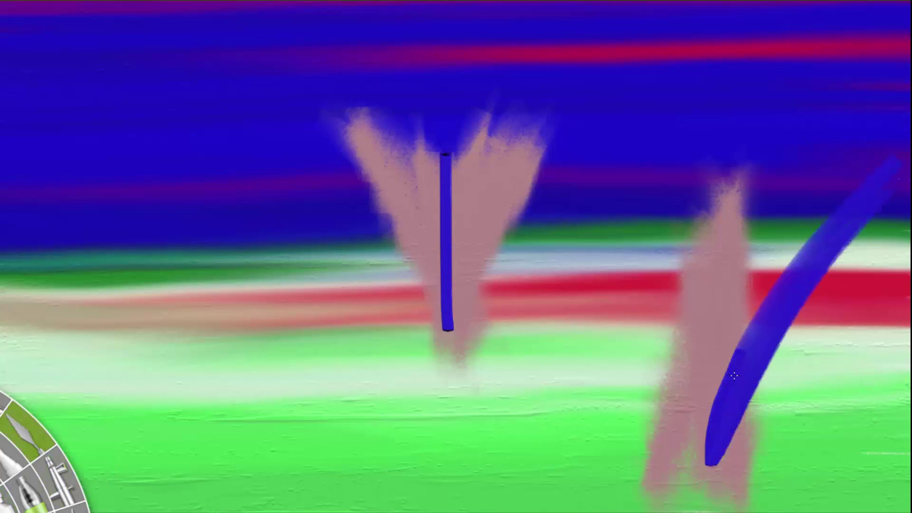
left_click_drag(713, 448, 690, 162)
left_click_drag(735, 342, 876, 109)
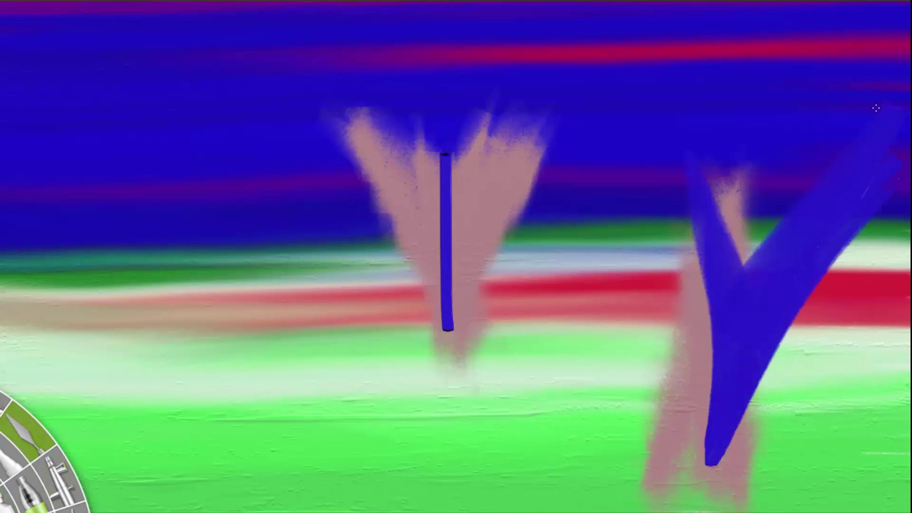
left_click_drag(795, 267, 729, 193)
left_click_drag(739, 300, 750, 260)
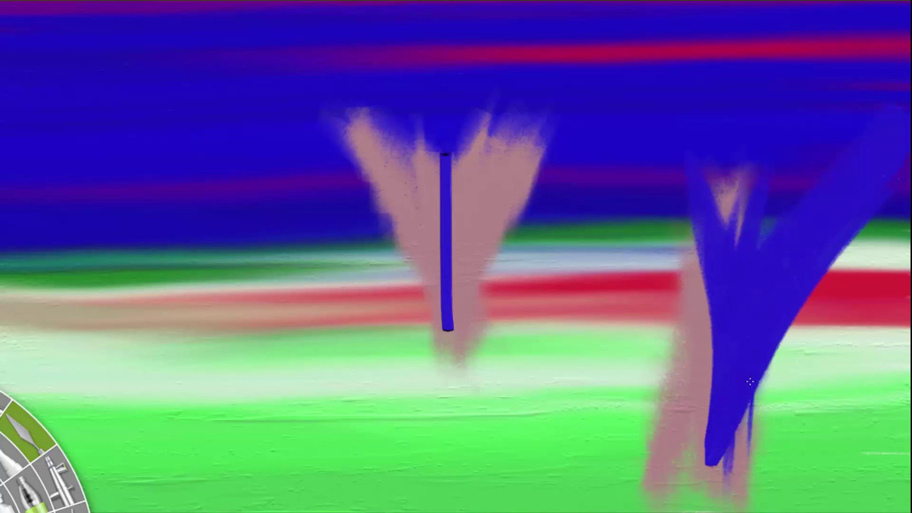
left_click_drag(751, 381, 703, 511)
left_click_drag(730, 392, 744, 512)
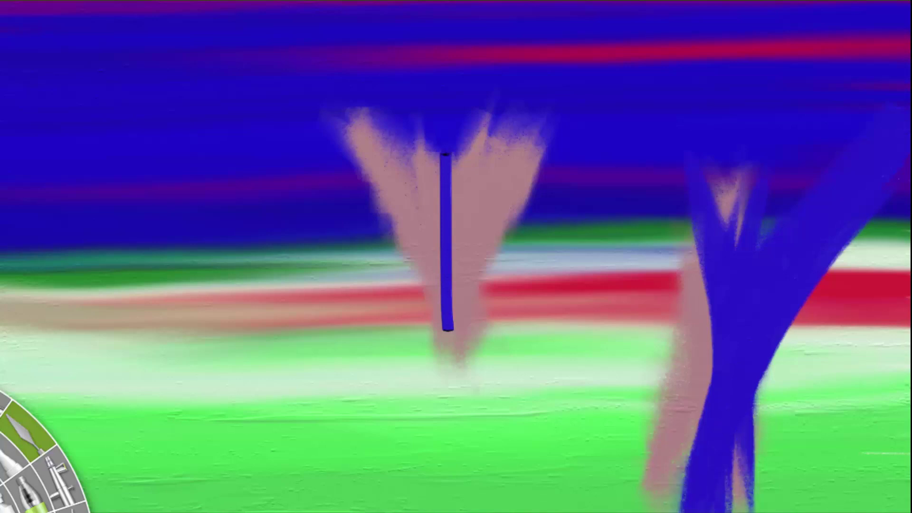
Cover the right tree's remaining pink and flick thin blue twigs off its trunk.
left_click_drag(710, 340, 730, 127)
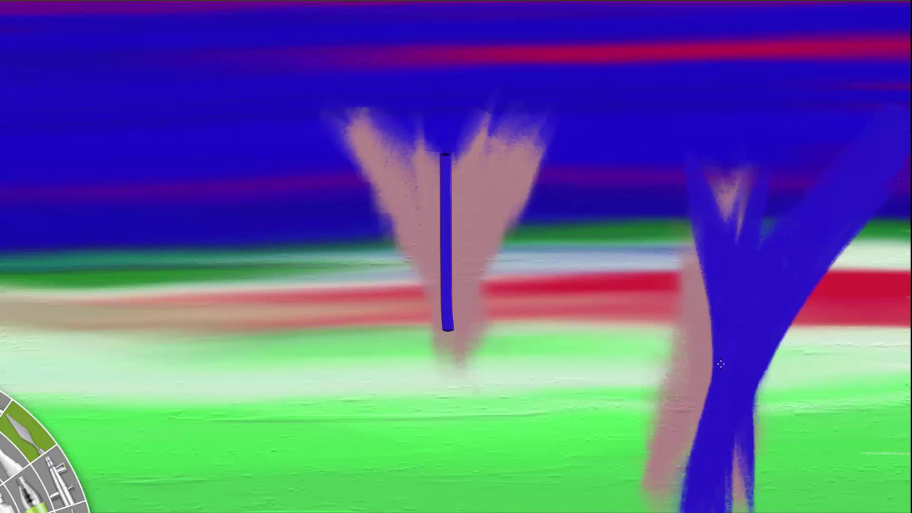
left_click_drag(721, 364, 695, 269)
left_click_drag(703, 417, 708, 343)
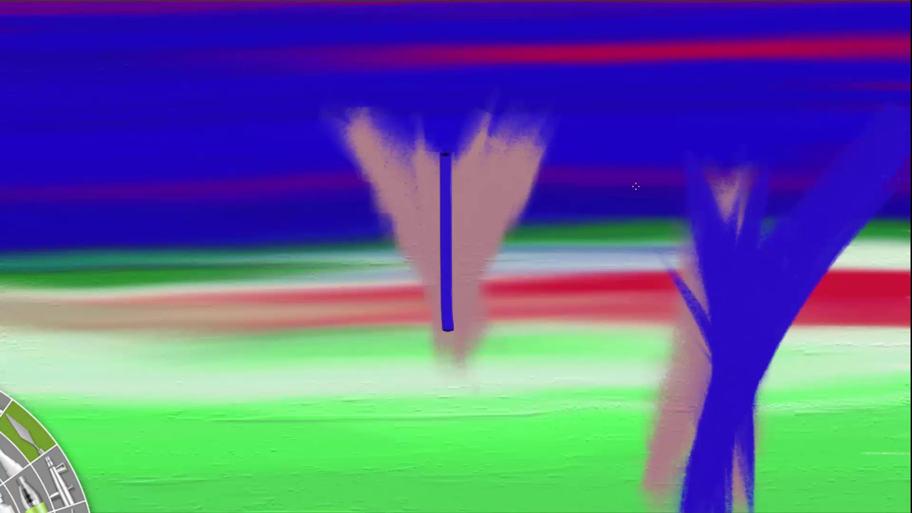
left_click_drag(777, 344, 842, 311)
left_click_drag(753, 403, 818, 323)
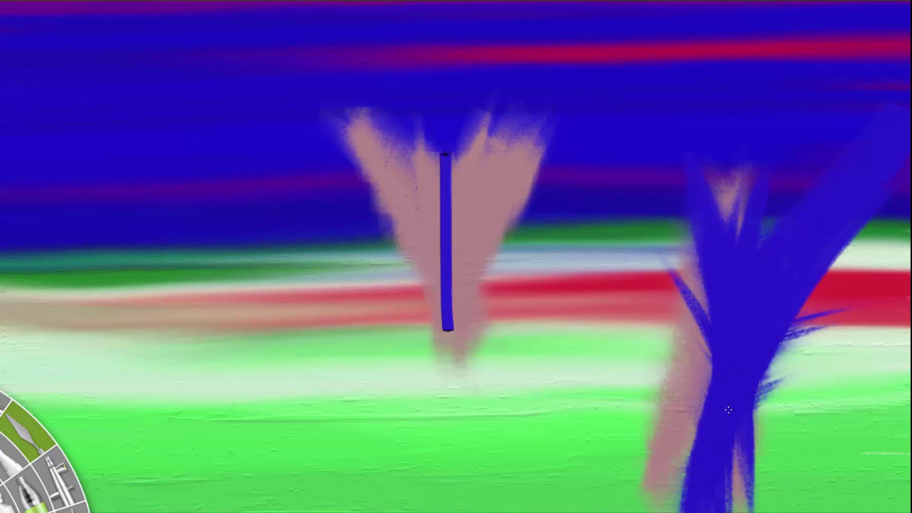
left_click_drag(755, 437, 799, 368)
left_click_drag(755, 454, 794, 392)
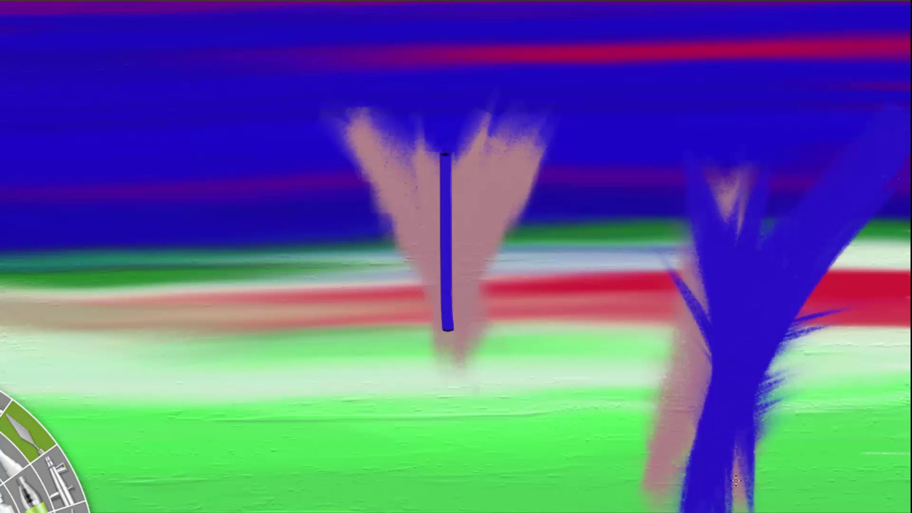
left_click_drag(449, 276, 452, 327)
left_click_drag(684, 480, 623, 435)
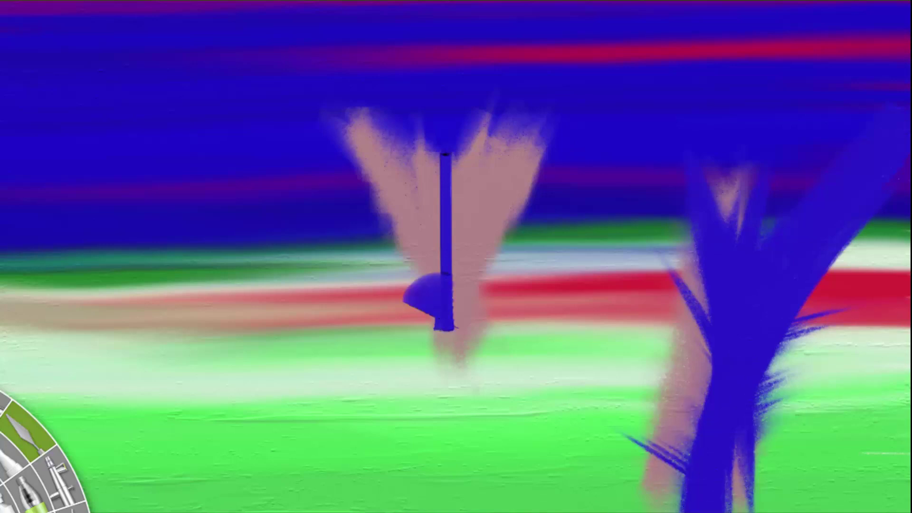
left_click_drag(680, 477, 646, 439)
Paint the left tree's thick blue trunk, V branches to the top edge, and downward stem.
mouse_move(309, 238)
left_mouse_down()
mouse_move(447, 328)
mouse_move(553, 130)
left_mouse_up()
left_click_drag(457, 272, 426, 54)
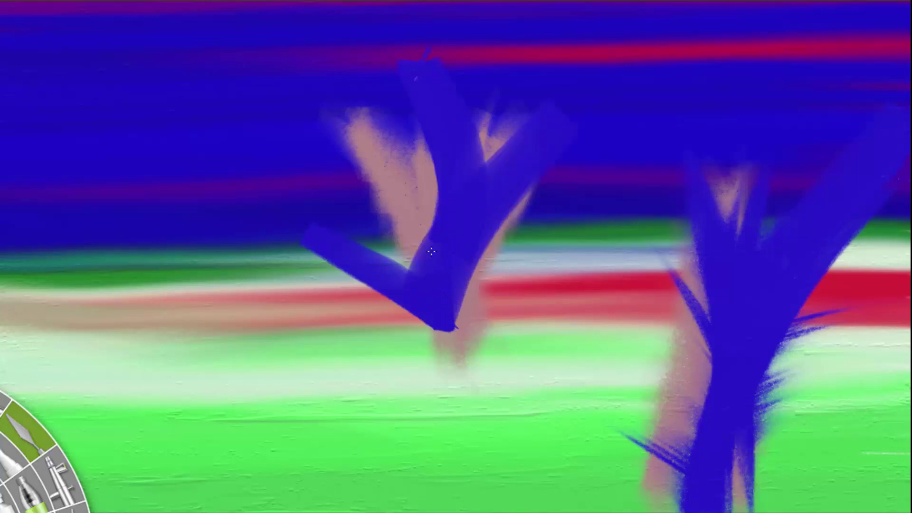
left_click_drag(431, 252, 413, 159)
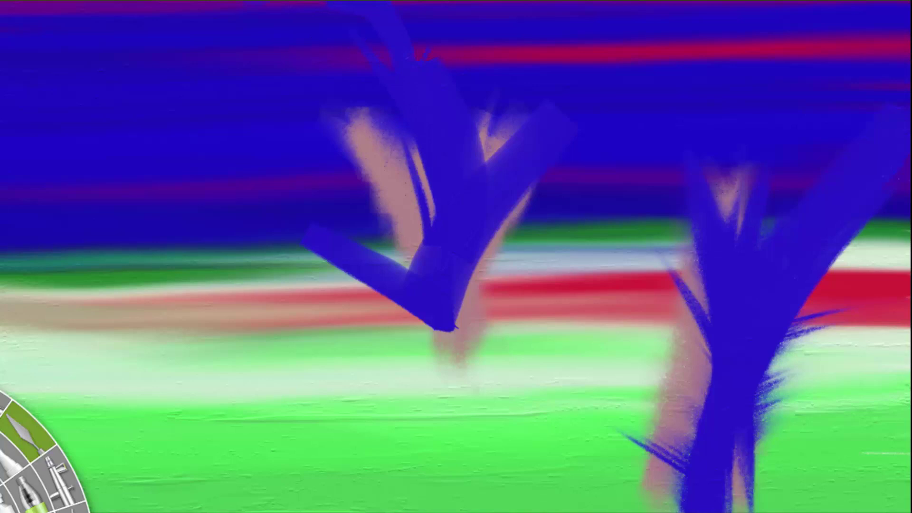
left_click_drag(400, 39, 501, 0)
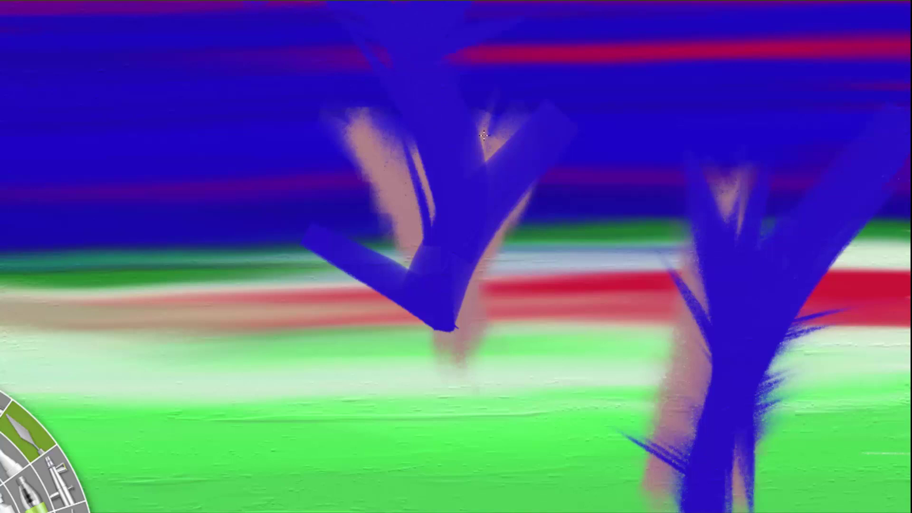
left_click_drag(483, 136, 617, 48)
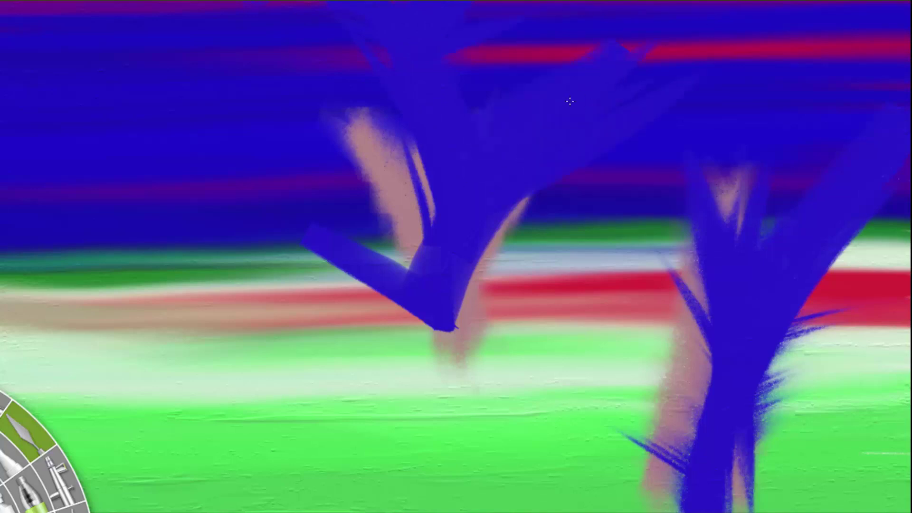
left_click_drag(513, 217, 688, 139)
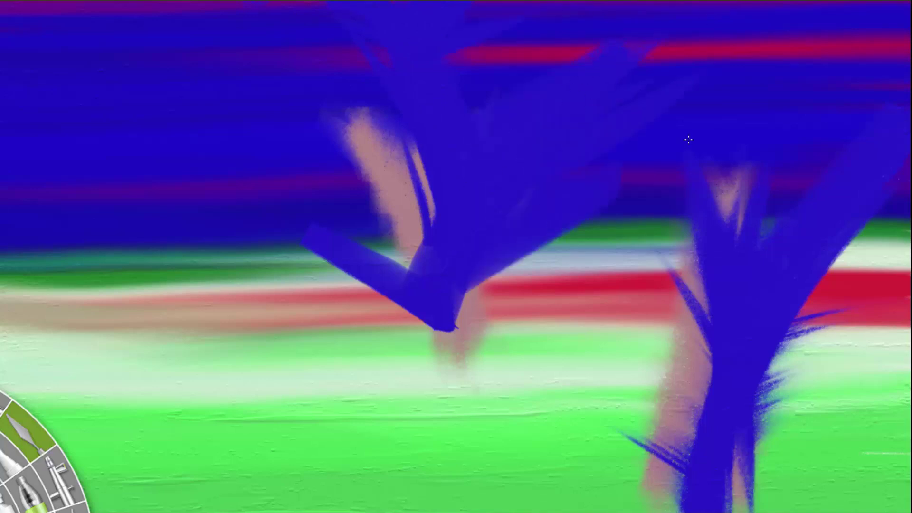
left_click_drag(439, 328, 623, 259)
left_click_drag(482, 273, 434, 418)
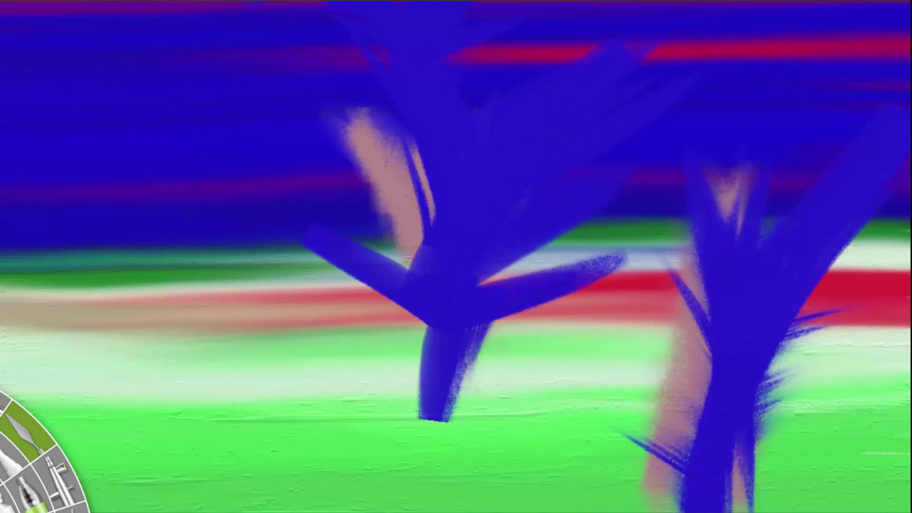
left_click_drag(452, 332, 406, 475)
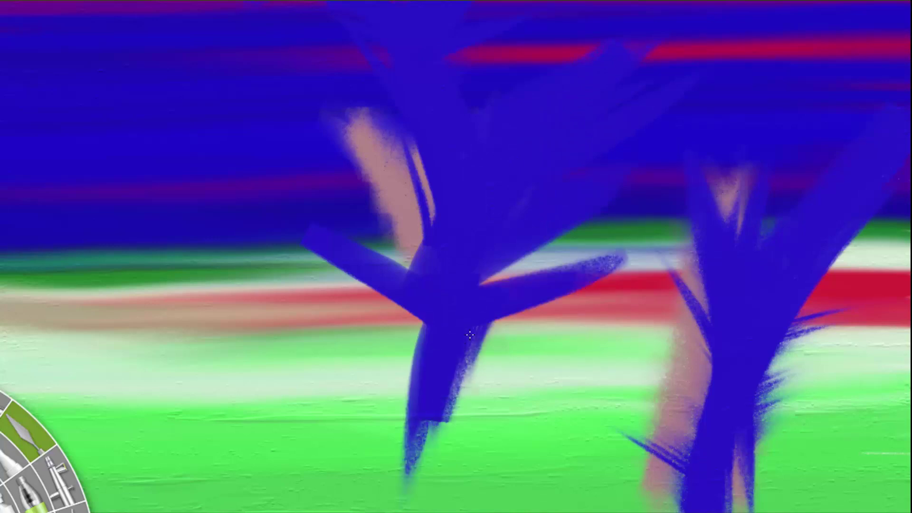
left_click_drag(470, 335, 613, 256)
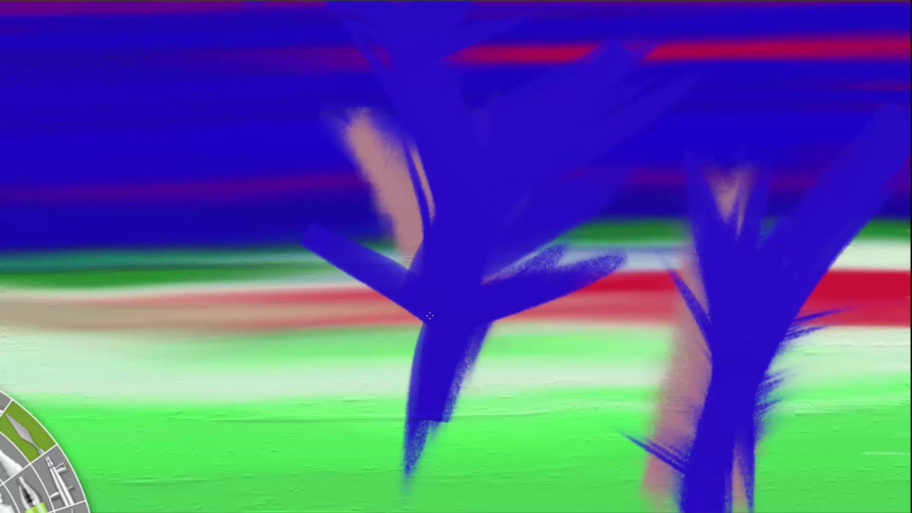
Lengthen the left tree's left branch, add down-left spikes, and fill gaps with blue.
left_click_drag(429, 316, 245, 207)
left_click_drag(398, 286, 309, 257)
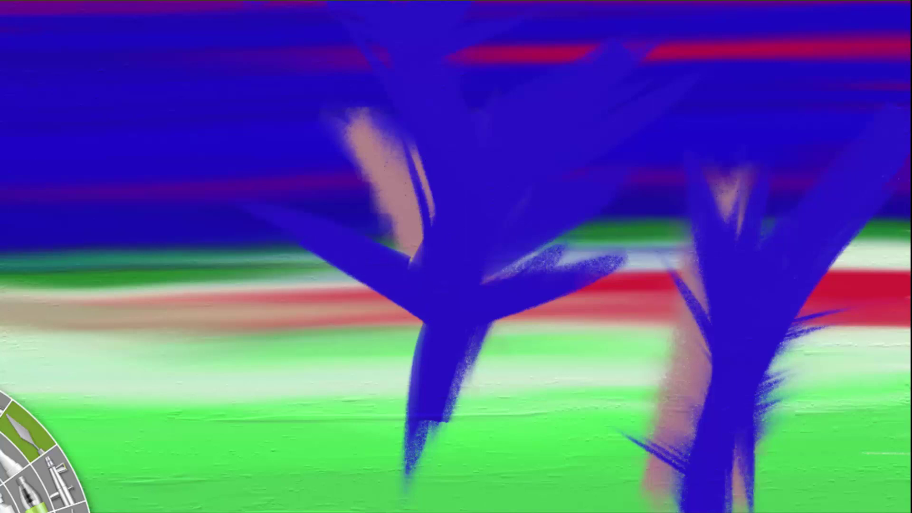
left_click_drag(428, 311, 247, 370)
left_click_drag(419, 306, 357, 168)
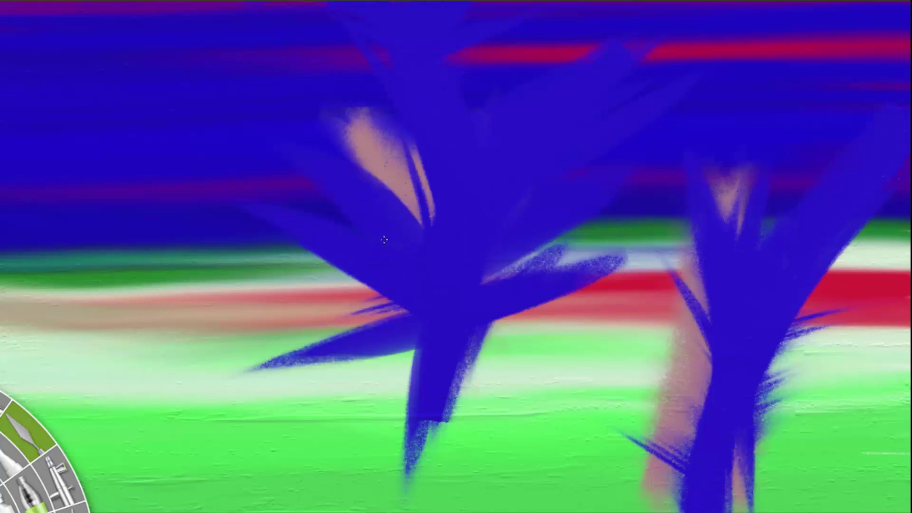
left_click_drag(420, 226, 380, 169)
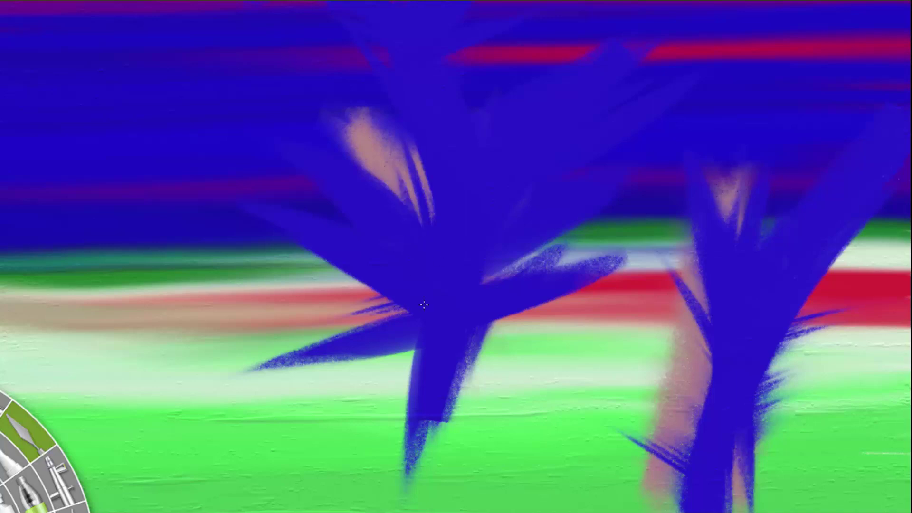
left_click_drag(430, 340, 299, 430)
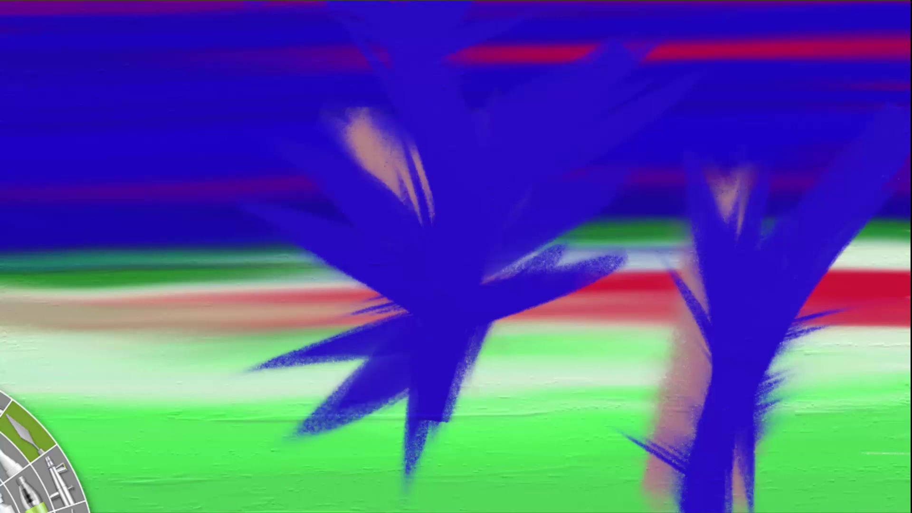
left_click_drag(439, 420, 435, 454)
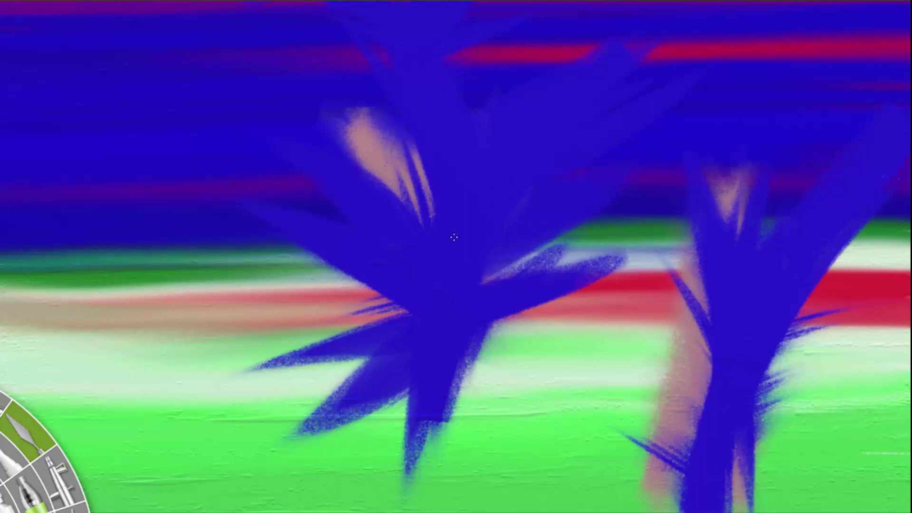
Cover the remaining peach streaks on both trees with blue strokes.
left_click_drag(507, 48, 467, 117)
left_click_drag(433, 145, 412, 216)
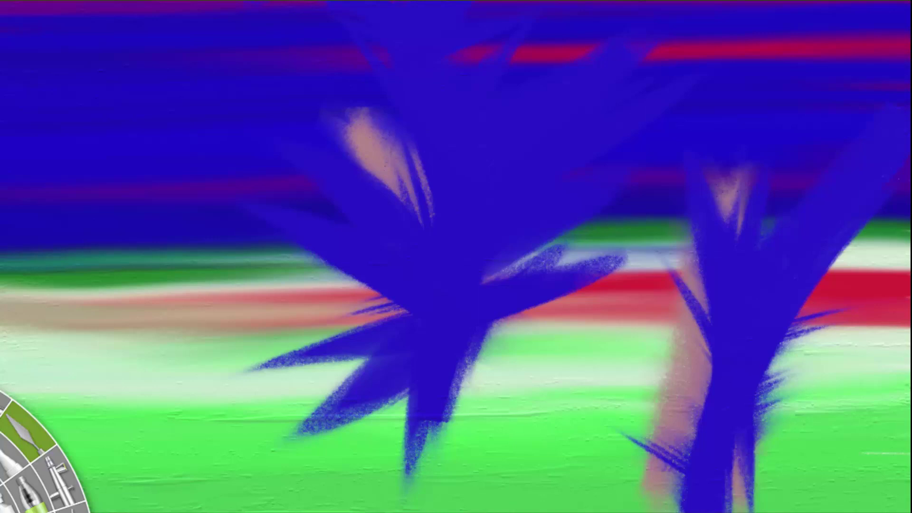
left_click_drag(803, 314, 837, 295)
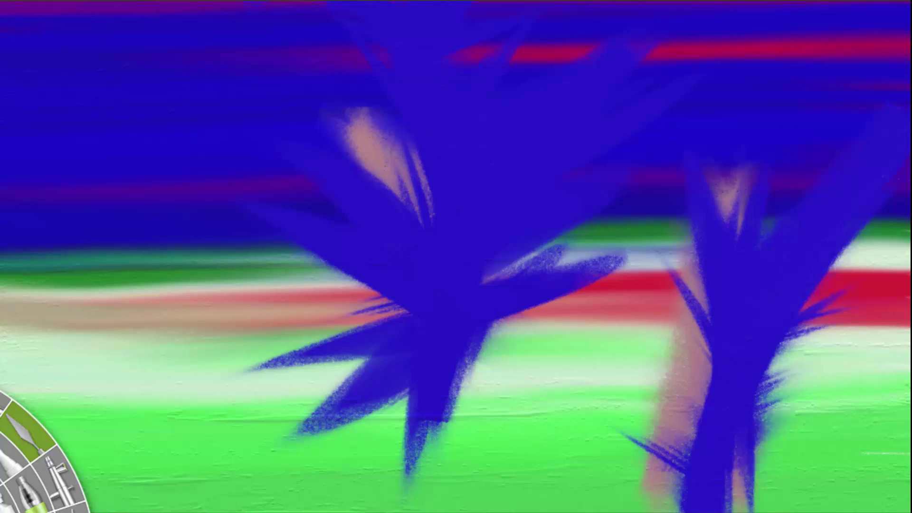
left_click_drag(734, 492, 761, 507)
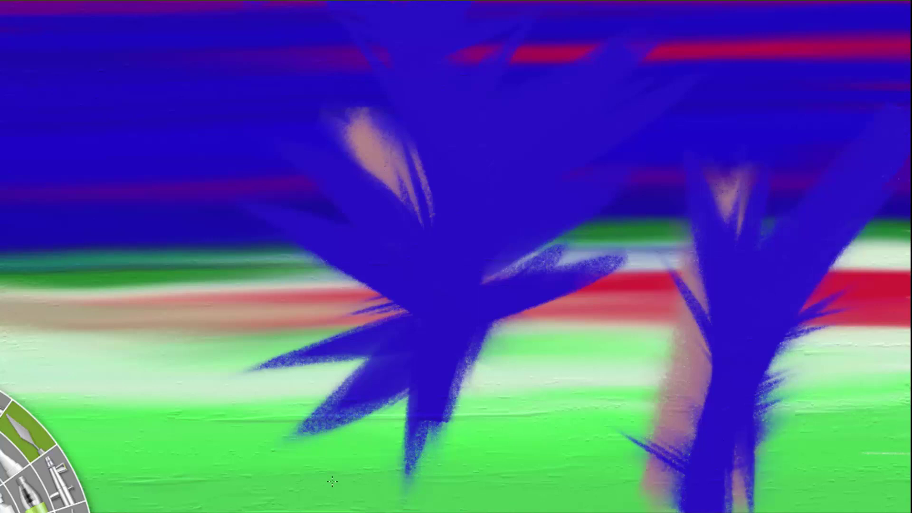
left_click_drag(735, 457, 680, 366)
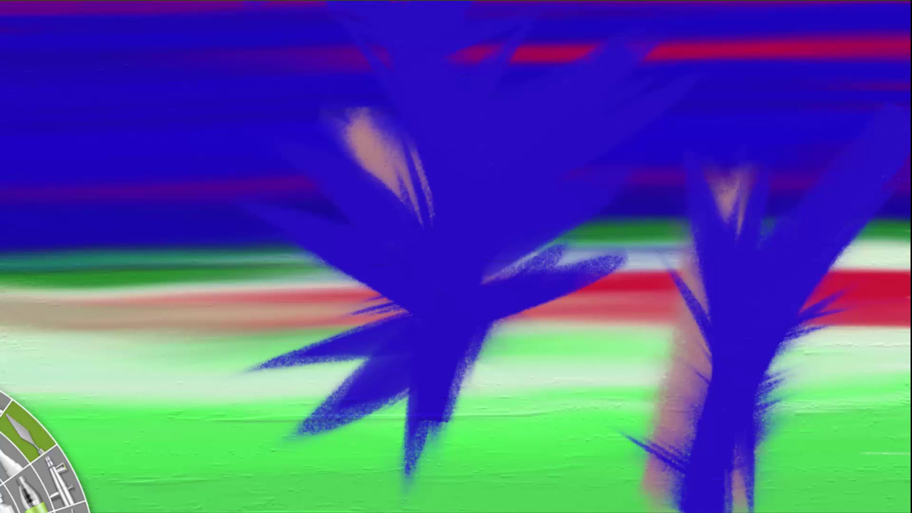
Add empty Layer 4 on top and close the Layers panel.
key("ctrl+shift+n")
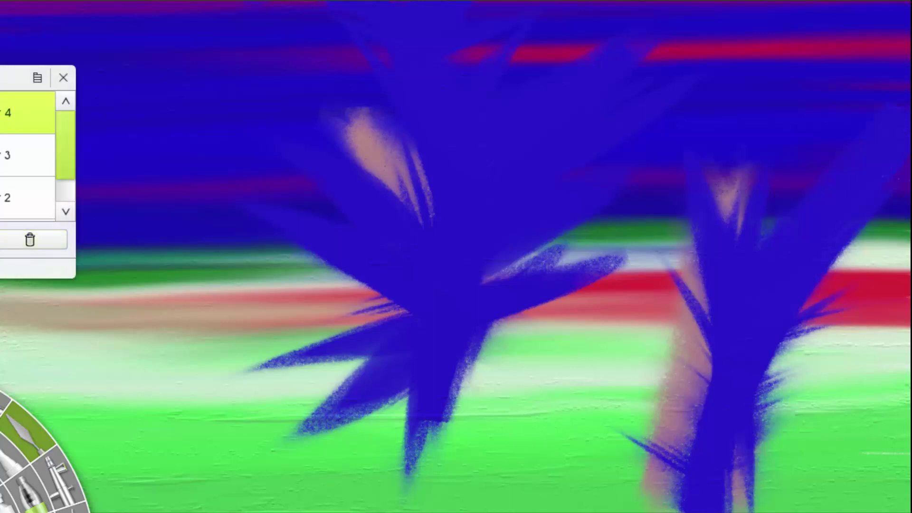
left_click(64, 80)
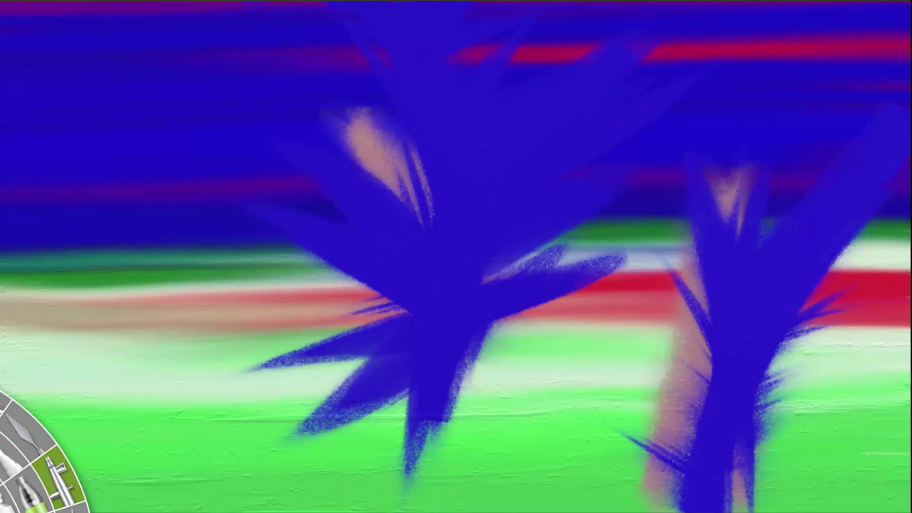
Draw pale lavender trunk lines and up-left/up-right branches on both trees.
mouse_move(715, 510)
left_mouse_down()
mouse_move(753, 380)
mouse_move(741, 138)
left_mouse_up()
left_click_drag(748, 294, 804, 220)
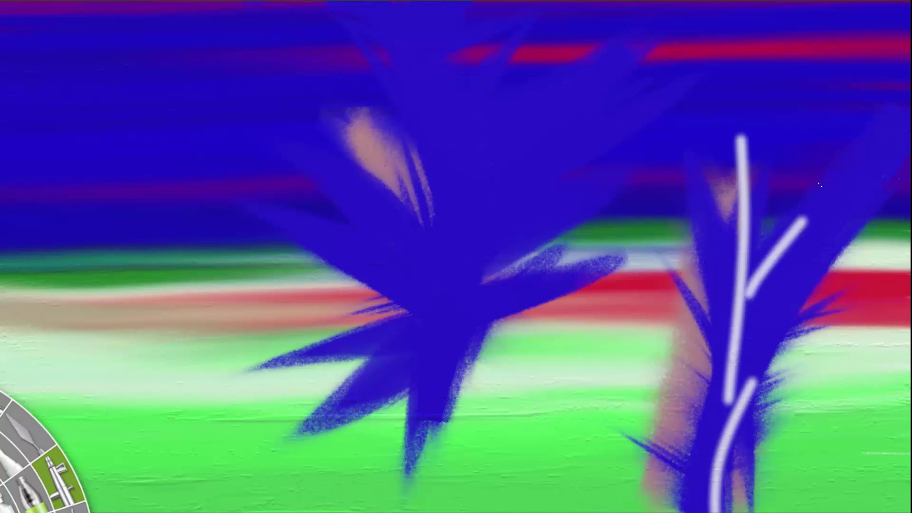
left_click_drag(736, 349, 609, 192)
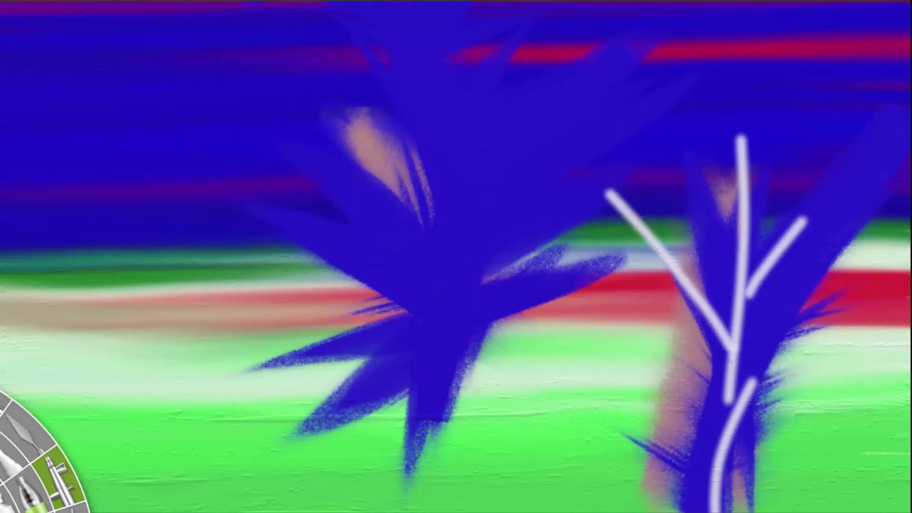
left_click_drag(434, 365, 562, 194)
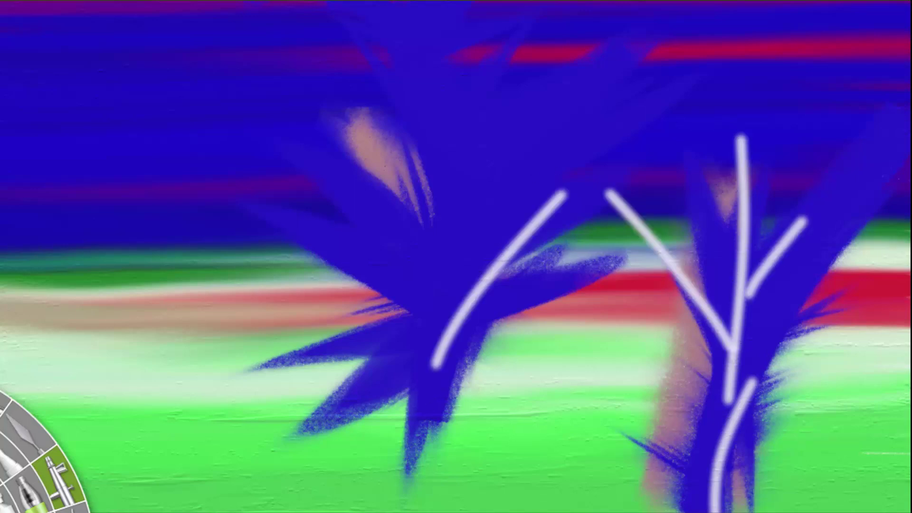
left_click_drag(482, 281, 404, 156)
left_click_drag(453, 229, 546, 84)
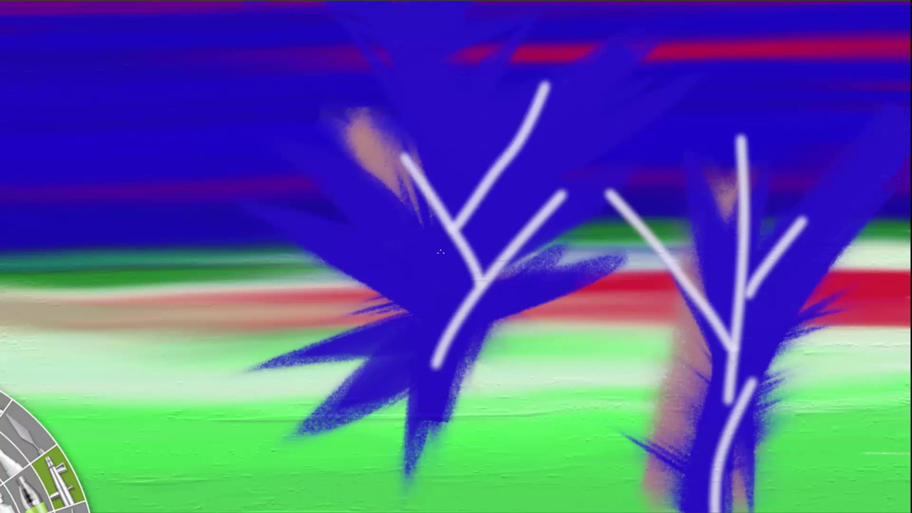
Add long pale branches reaching the left edge and down-left, plus a few more on both trees.
left_click_drag(464, 305, 42, 246)
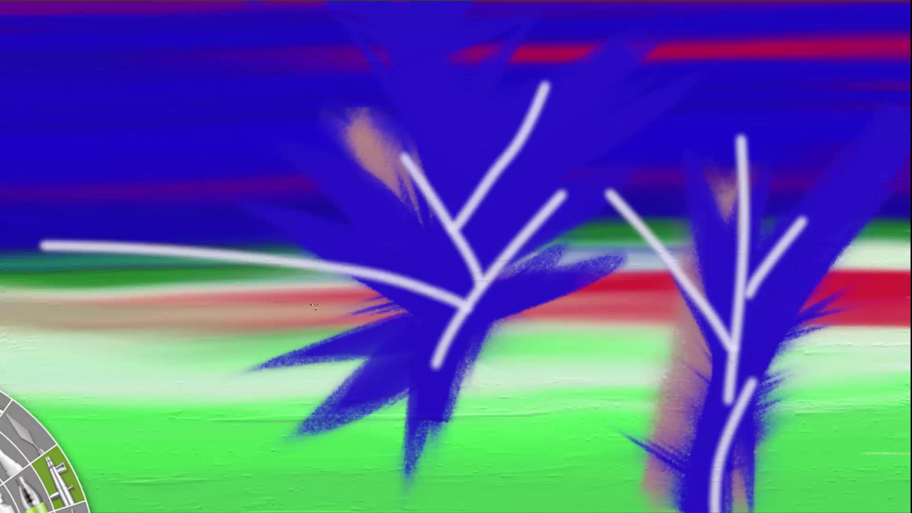
left_click_drag(386, 283, 62, 152)
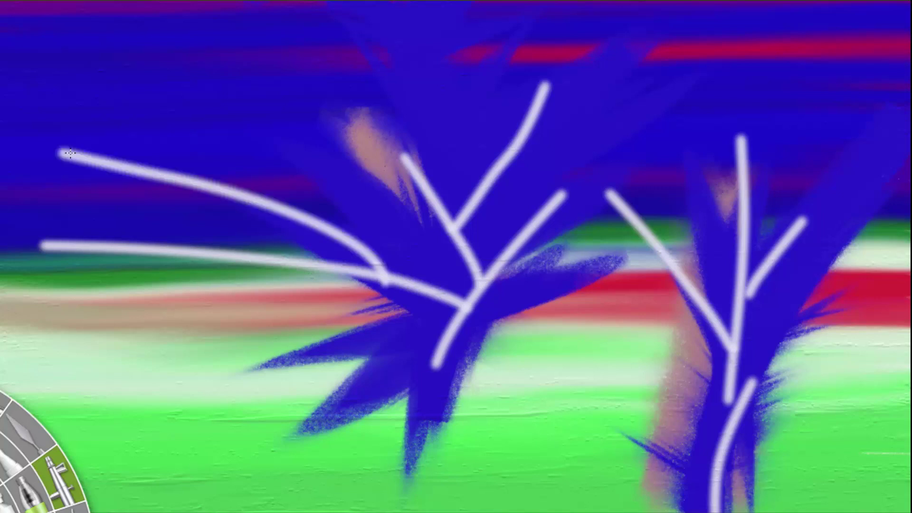
left_click_drag(375, 302, 180, 374)
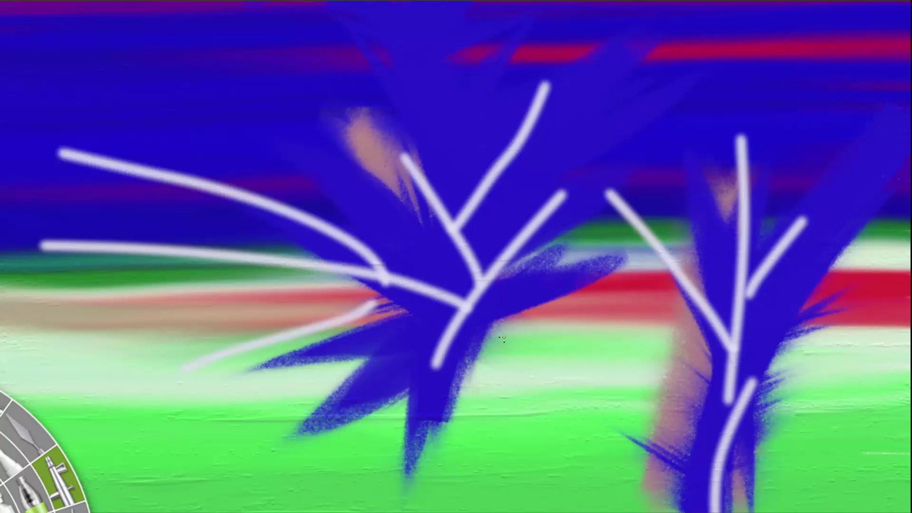
left_click_drag(438, 351, 277, 447)
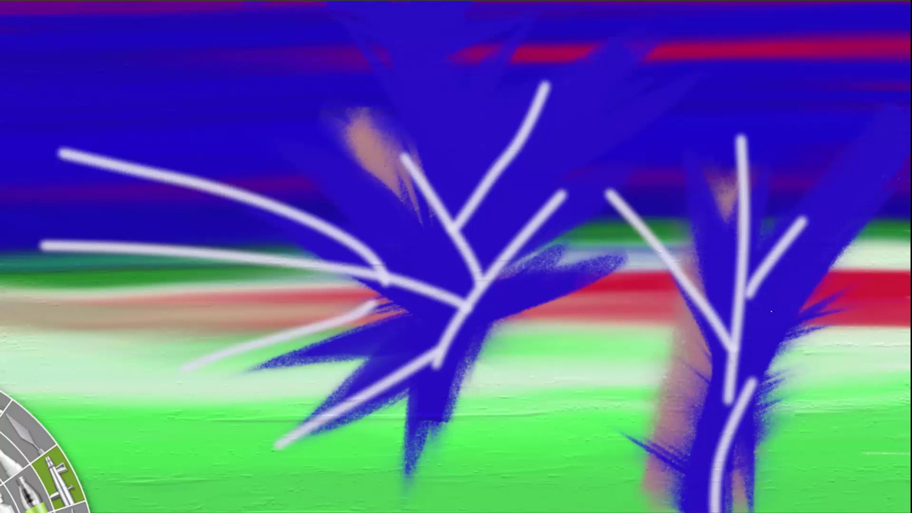
left_click_drag(749, 341, 904, 279)
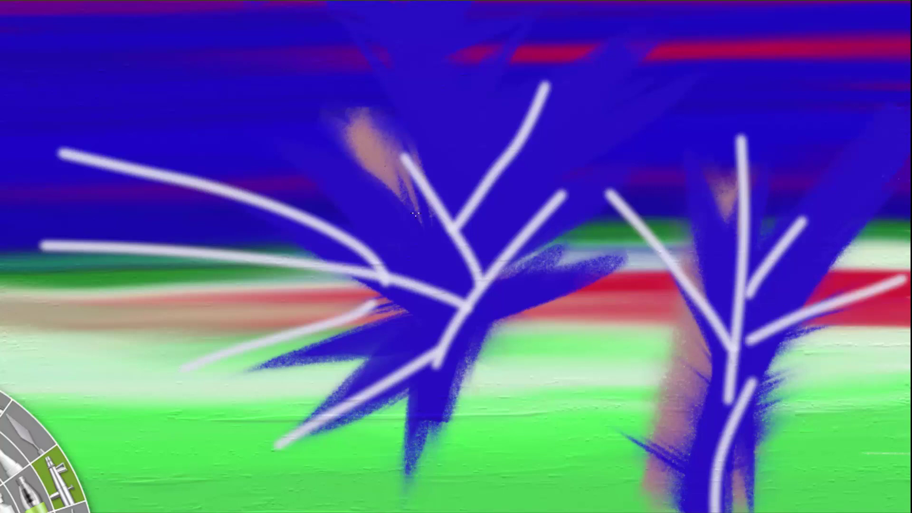
left_click_drag(485, 185, 407, 85)
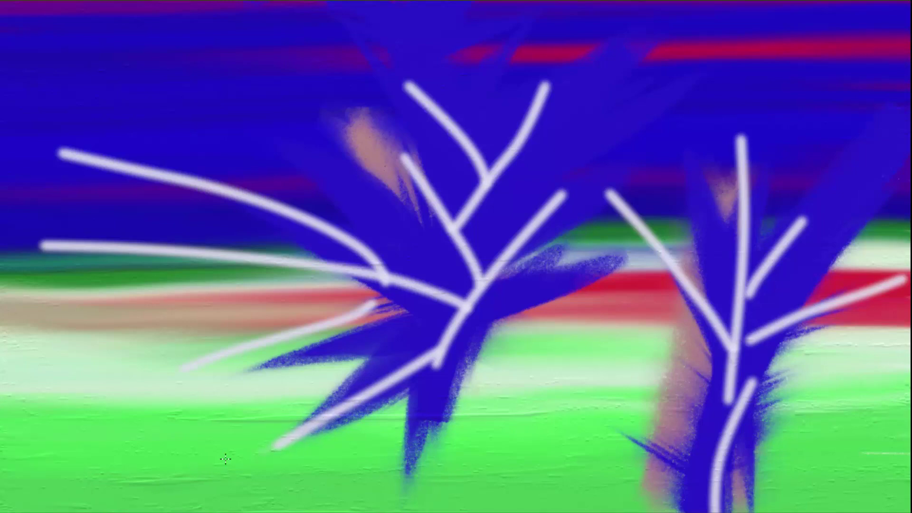
mouse_move(328, 409)
left_mouse_down()
mouse_move(451, 352)
mouse_move(318, 413)
mouse_move(447, 351)
mouse_move(398, 381)
mouse_move(514, 233)
mouse_move(475, 267)
mouse_move(566, 185)
mouse_move(527, 223)
mouse_move(566, 176)
mouse_move(484, 295)
mouse_move(452, 204)
mouse_move(413, 166)
mouse_move(456, 209)
mouse_move(409, 157)
mouse_move(475, 218)
mouse_move(480, 166)
mouse_move(452, 125)
mouse_move(418, 105)
mouse_move(428, 76)
mouse_move(358, 59)
mouse_move(490, 157)
mouse_move(528, 123)
mouse_move(546, 81)
mouse_move(494, 156)
mouse_move(556, 95)
mouse_move(499, 161)
mouse_move(562, 103)
mouse_move(463, 266)
mouse_move(454, 315)
mouse_move(394, 269)
mouse_move(446, 271)
mouse_move(376, 285)
mouse_move(461, 321)
mouse_move(513, 295)
mouse_move(380, 304)
mouse_move(355, 340)
mouse_move(371, 290)
mouse_move(313, 347)
mouse_move(261, 366)
left_mouse_up()
Spray white airbrush haze over the left tree's centre, its blue spikes, and the right trunk.
mouse_move(333, 342)
left_mouse_down()
mouse_move(382, 257)
mouse_move(395, 300)
mouse_move(354, 335)
mouse_move(391, 318)
mouse_move(409, 271)
mouse_move(418, 309)
mouse_move(295, 210)
mouse_move(370, 204)
mouse_move(332, 238)
mouse_move(342, 213)
mouse_move(309, 228)
mouse_move(282, 271)
mouse_move(290, 177)
mouse_move(224, 191)
mouse_move(266, 190)
mouse_move(223, 175)
mouse_move(259, 225)
mouse_move(195, 171)
mouse_move(161, 200)
mouse_move(105, 152)
mouse_move(173, 203)
mouse_move(114, 148)
mouse_move(71, 181)
mouse_move(71, 138)
mouse_move(130, 148)
mouse_move(114, 157)
mouse_move(218, 214)
mouse_move(447, 271)
mouse_move(223, 257)
mouse_move(253, 243)
mouse_move(209, 238)
mouse_move(171, 261)
mouse_move(133, 247)
mouse_move(125, 281)
mouse_move(85, 240)
mouse_move(47, 228)
mouse_move(175, 221)
mouse_move(43, 268)
mouse_move(76, 232)
mouse_move(38, 228)
mouse_move(52, 238)
mouse_move(142, 223)
mouse_move(247, 228)
mouse_move(303, 207)
mouse_move(323, 259)
mouse_move(466, 338)
mouse_move(494, 327)
left_mouse_up()
mouse_move(495, 404)
left_mouse_down()
mouse_move(456, 356)
mouse_move(427, 394)
mouse_move(398, 387)
mouse_move(280, 444)
mouse_move(333, 404)
mouse_move(448, 364)
mouse_move(499, 313)
mouse_move(508, 286)
mouse_move(499, 304)
mouse_move(558, 247)
mouse_move(522, 190)
mouse_move(560, 166)
mouse_move(551, 228)
mouse_move(614, 170)
mouse_move(475, 238)
mouse_move(546, 313)
left_mouse_up()
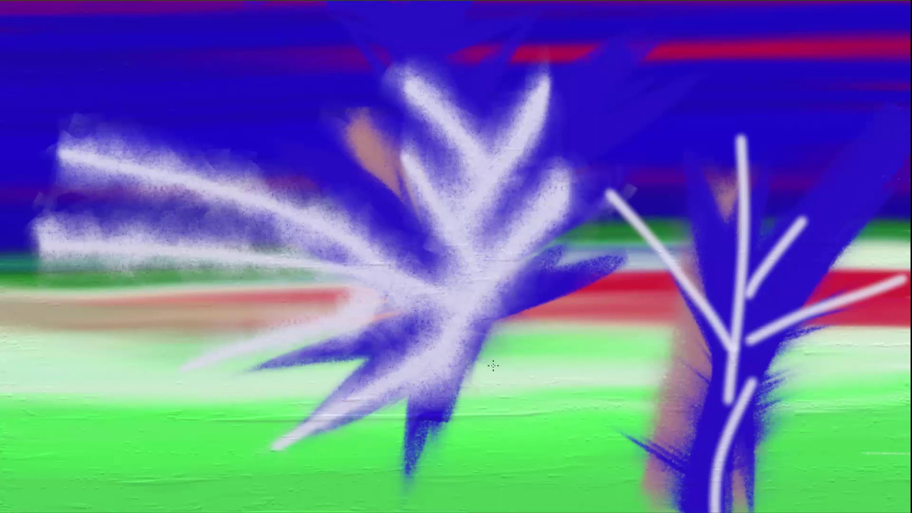
left_click_drag(443, 365, 432, 414)
mouse_move(727, 404)
left_mouse_down()
mouse_move(724, 447)
mouse_move(742, 361)
mouse_move(755, 428)
mouse_move(712, 475)
mouse_move(741, 466)
mouse_move(708, 428)
mouse_move(741, 475)
mouse_move(708, 447)
mouse_move(719, 495)
mouse_move(694, 480)
mouse_move(749, 479)
mouse_move(755, 351)
mouse_move(780, 318)
mouse_move(717, 333)
mouse_move(750, 328)
mouse_move(720, 357)
mouse_move(718, 375)
mouse_move(703, 314)
mouse_move(699, 327)
mouse_move(708, 285)
mouse_move(679, 294)
mouse_move(670, 243)
mouse_move(646, 224)
mouse_move(618, 231)
mouse_move(632, 228)
mouse_move(604, 191)
mouse_move(637, 200)
mouse_move(632, 180)
mouse_move(621, 209)
mouse_move(606, 180)
mouse_move(665, 224)
mouse_move(659, 283)
mouse_move(647, 280)
mouse_move(703, 285)
mouse_move(713, 342)
mouse_move(765, 361)
mouse_move(814, 331)
mouse_move(808, 299)
mouse_move(788, 333)
mouse_move(853, 348)
mouse_move(889, 290)
mouse_move(850, 304)
mouse_move(817, 275)
mouse_move(782, 310)
mouse_move(754, 200)
mouse_move(758, 143)
mouse_move(731, 285)
mouse_move(723, 239)
mouse_move(761, 257)
mouse_move(727, 309)
mouse_move(770, 285)
mouse_move(742, 274)
mouse_move(779, 228)
mouse_move(760, 199)
mouse_move(798, 266)
mouse_move(819, 226)
mouse_move(791, 259)
mouse_move(779, 197)
mouse_move(765, 224)
mouse_move(727, 160)
mouse_move(748, 143)
mouse_move(744, 114)
mouse_move(731, 190)
left_mouse_up()
mouse_move(712, 201)
left_mouse_down()
mouse_move(718, 254)
mouse_move(866, 281)
mouse_move(731, 481)
mouse_move(691, 475)
left_mouse_up()
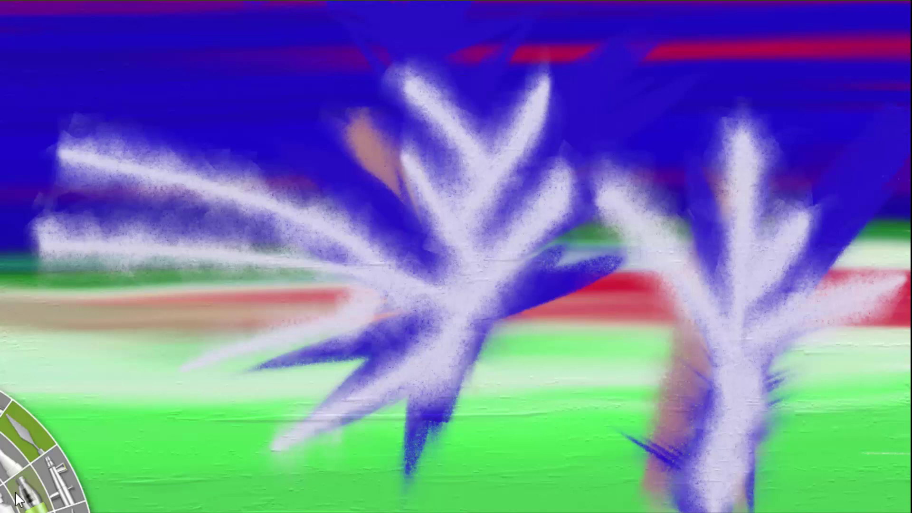
Set the airbrush size to 40.
left_click(62, 491)
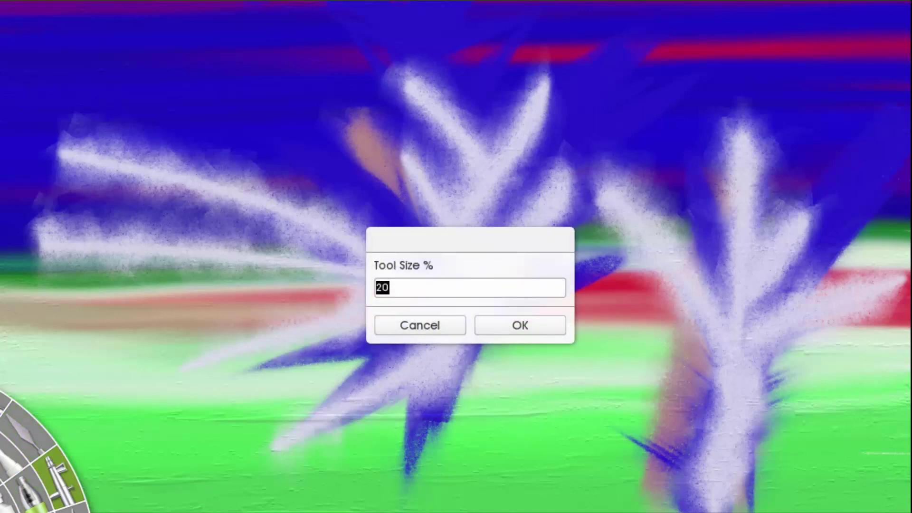
type("40")
key("Return")
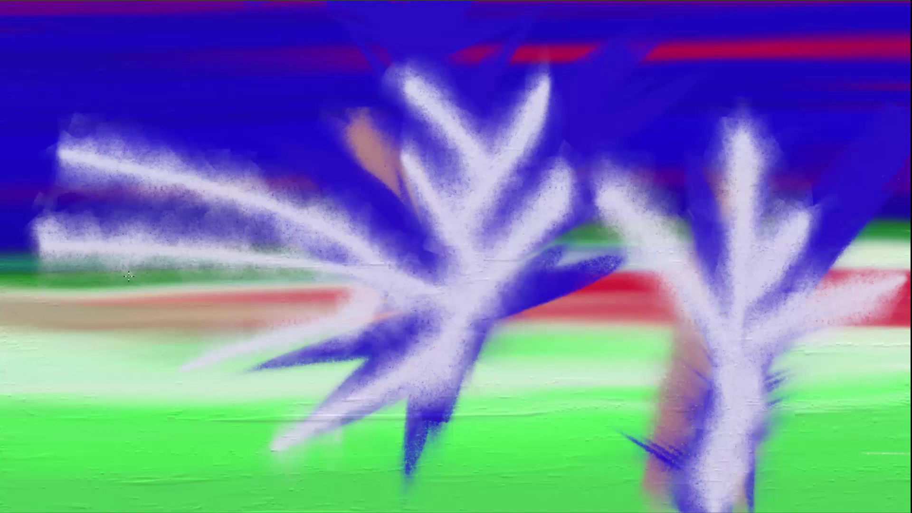
Stamp six soft white dots across the sky and along the green ground.
left_click(30, 455)
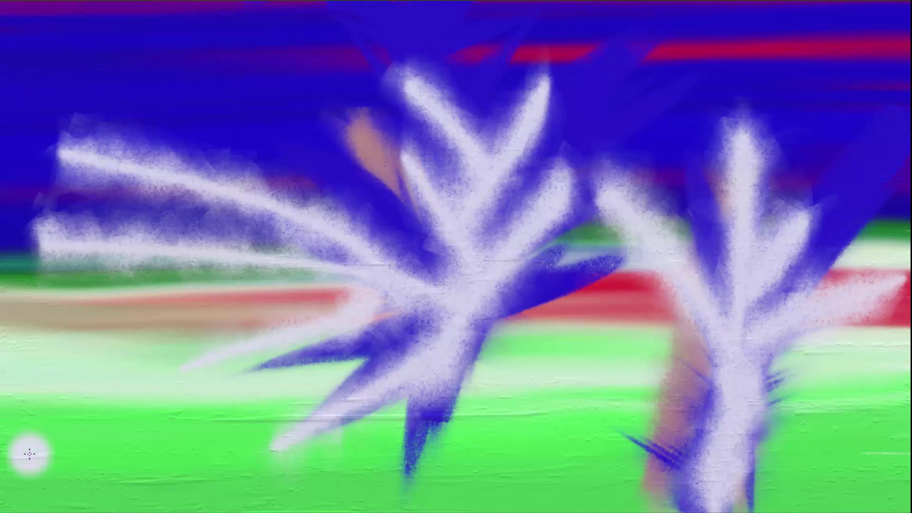
left_click(60, 37)
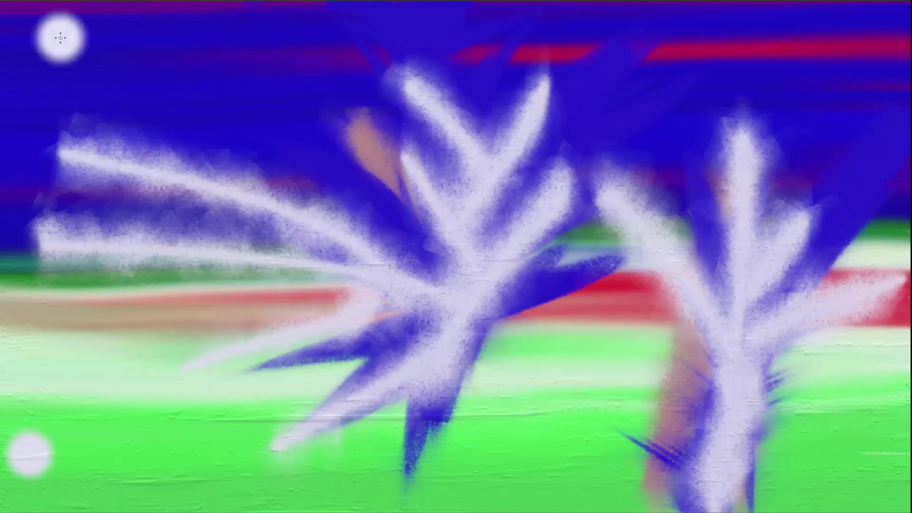
left_click(210, 70)
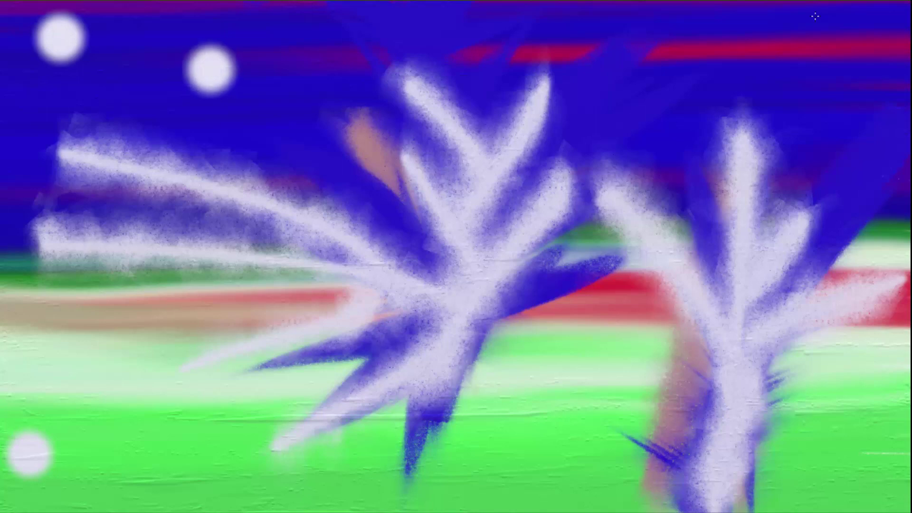
left_click(796, 104)
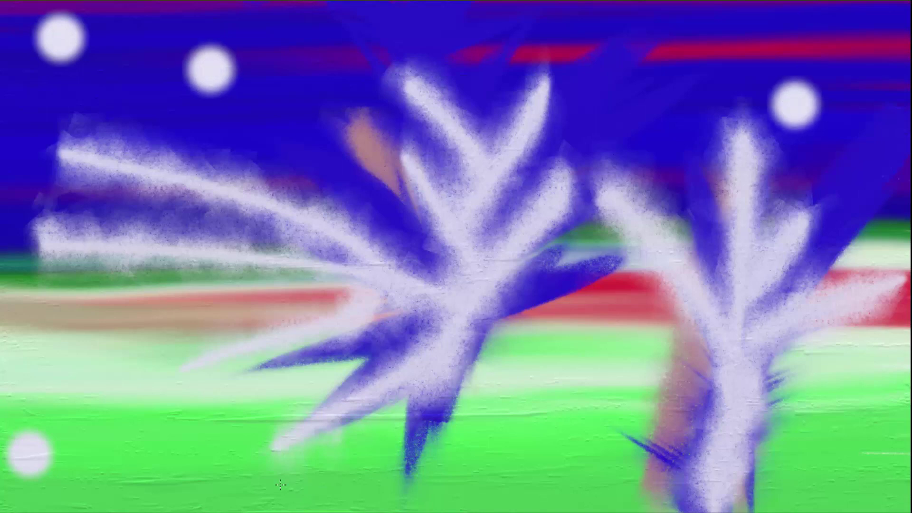
left_click(162, 482)
left_click(531, 482)
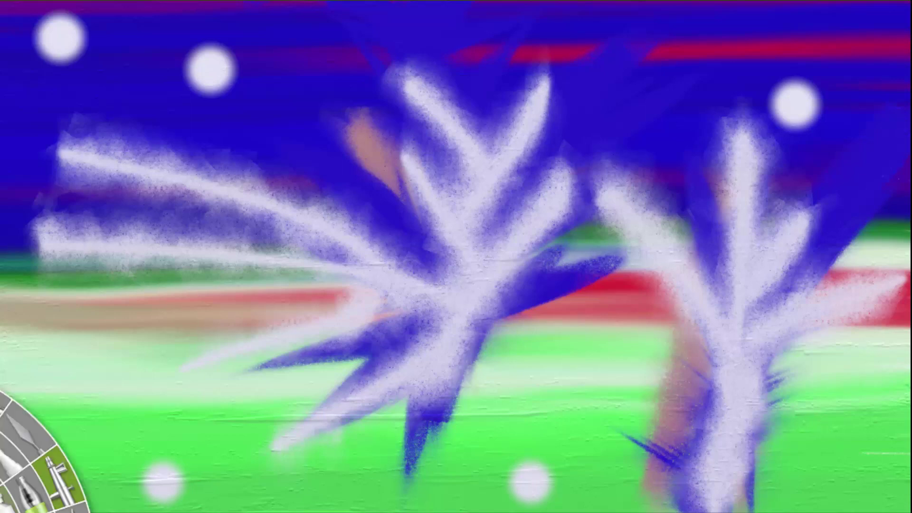
Set the brush size to 80 and pick green as the paint colour.
left_click(19, 404)
type("8")
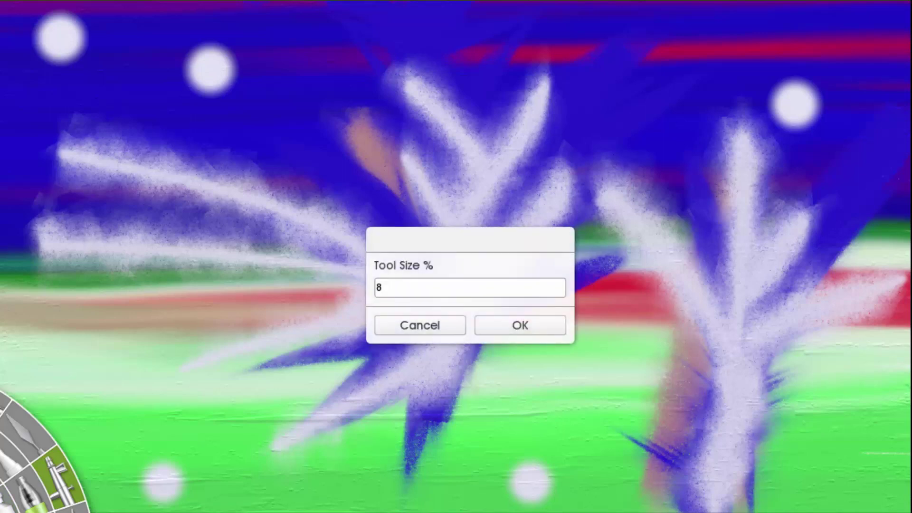
type("0")
key("Return")
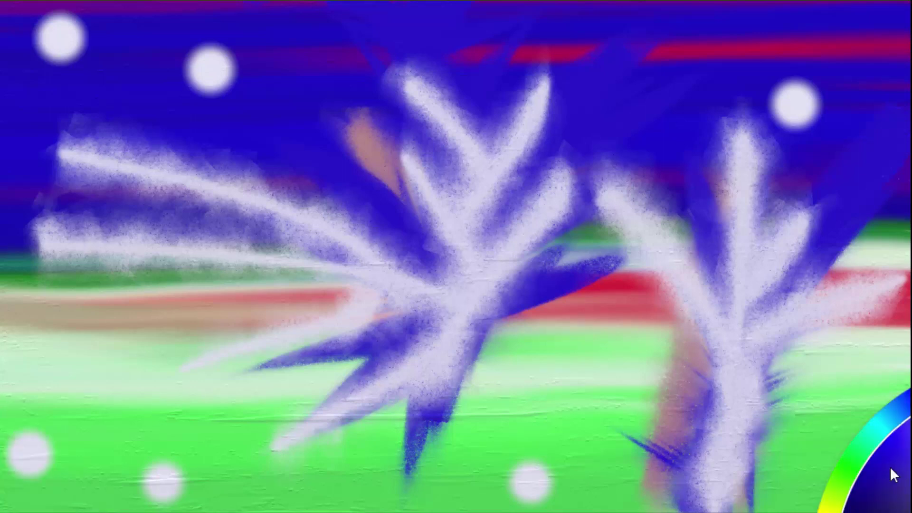
left_click(849, 469)
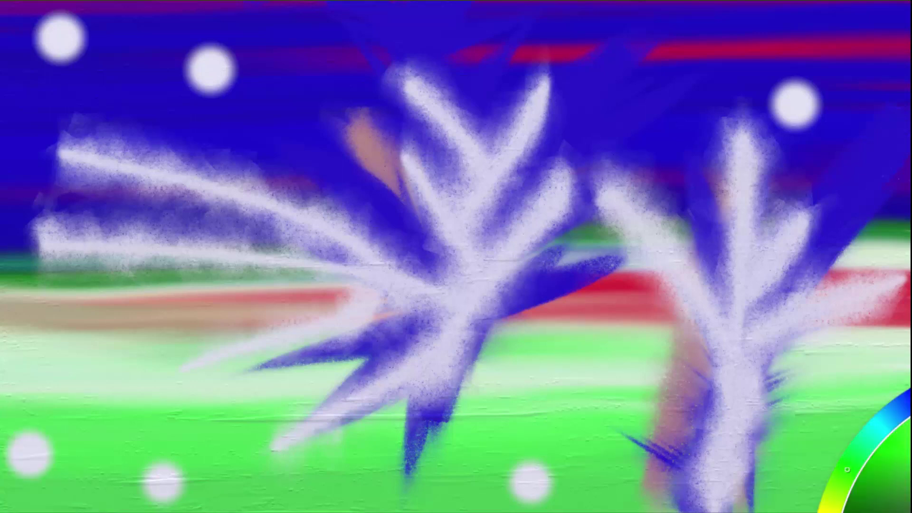
Dab a dark centre into each of the six white dots, bottom and top.
left_click(164, 471)
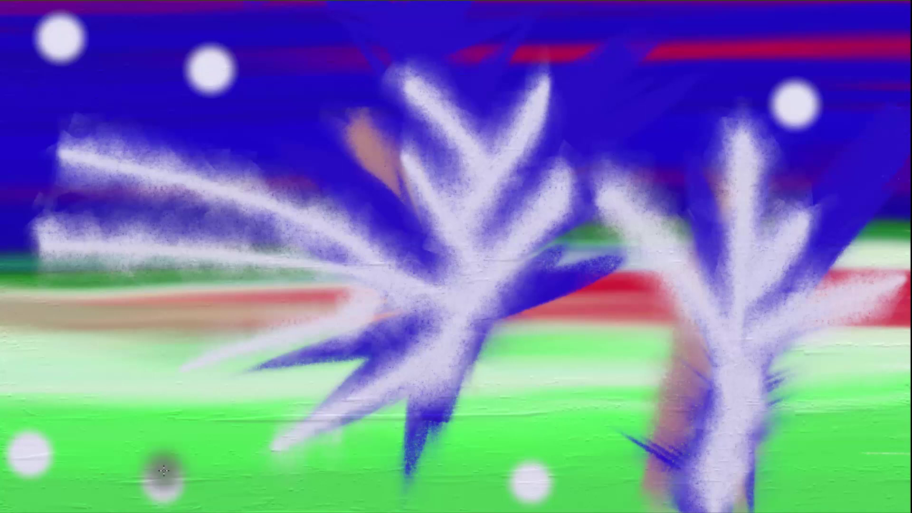
left_click(30, 449)
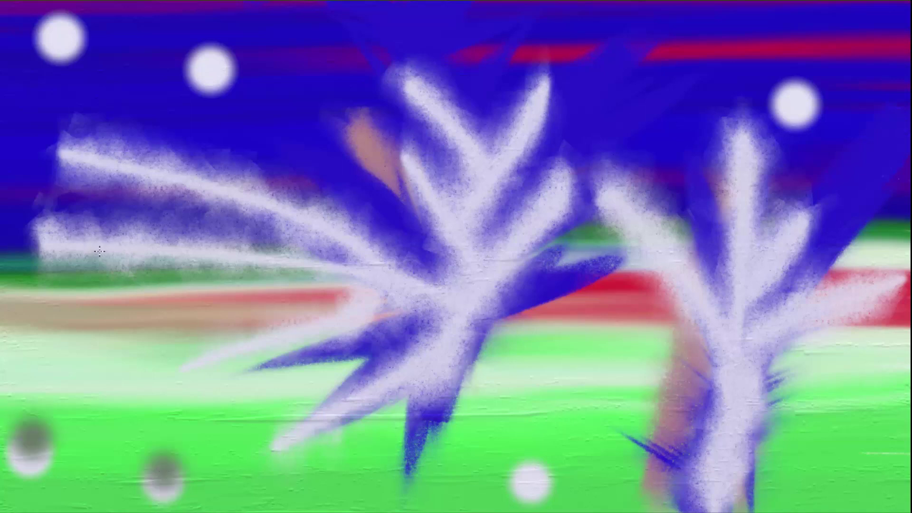
left_click(531, 479)
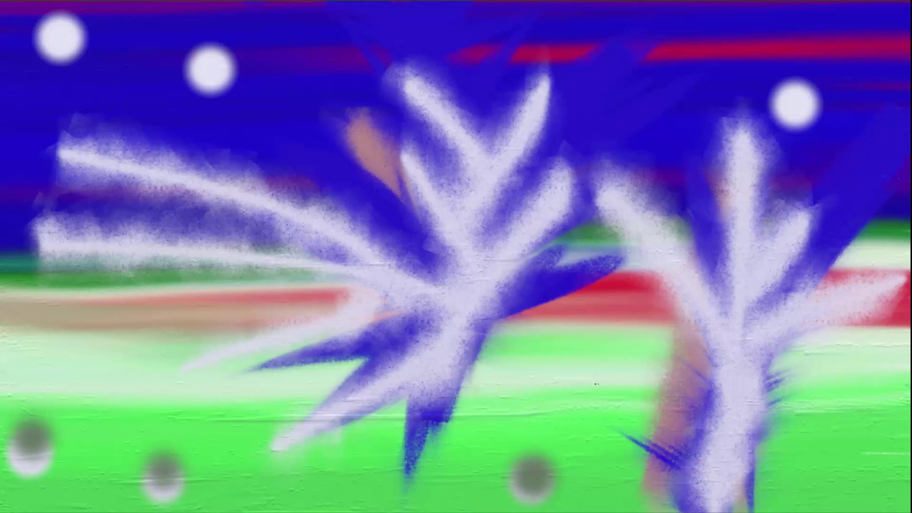
left_click(794, 93)
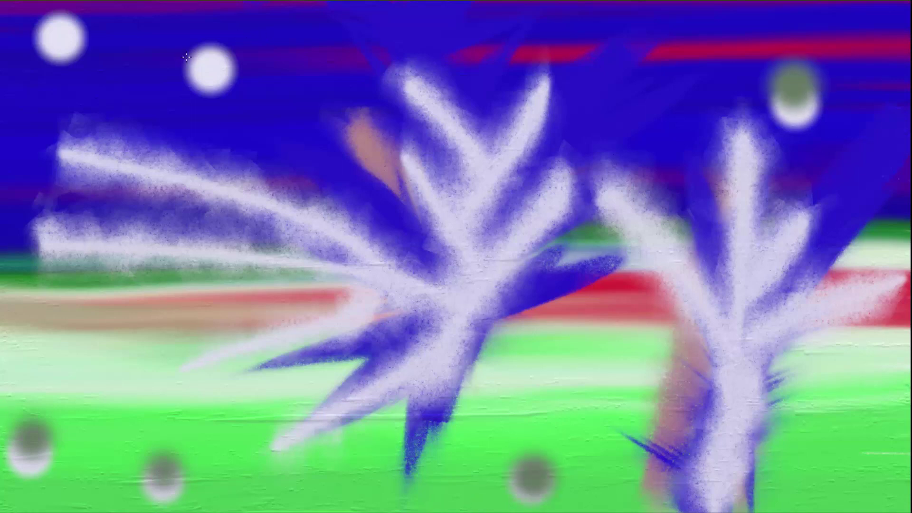
left_click(210, 62)
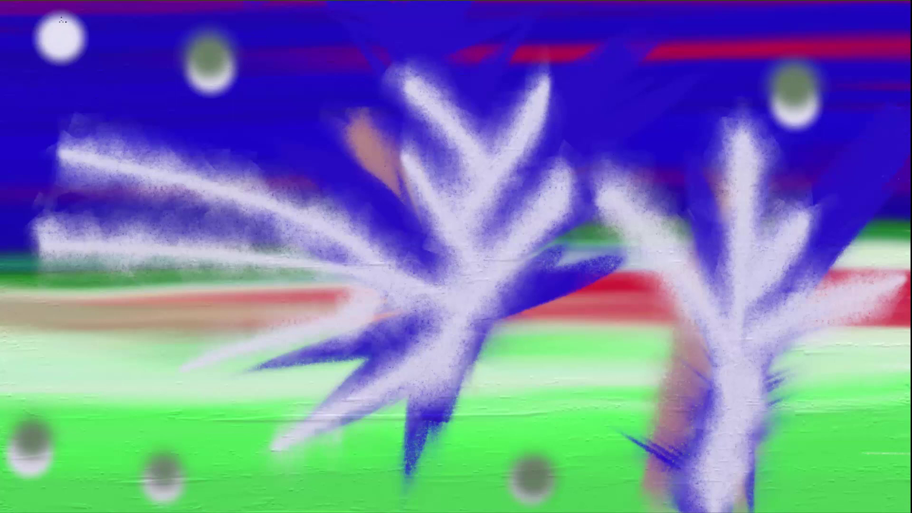
left_click(61, 34)
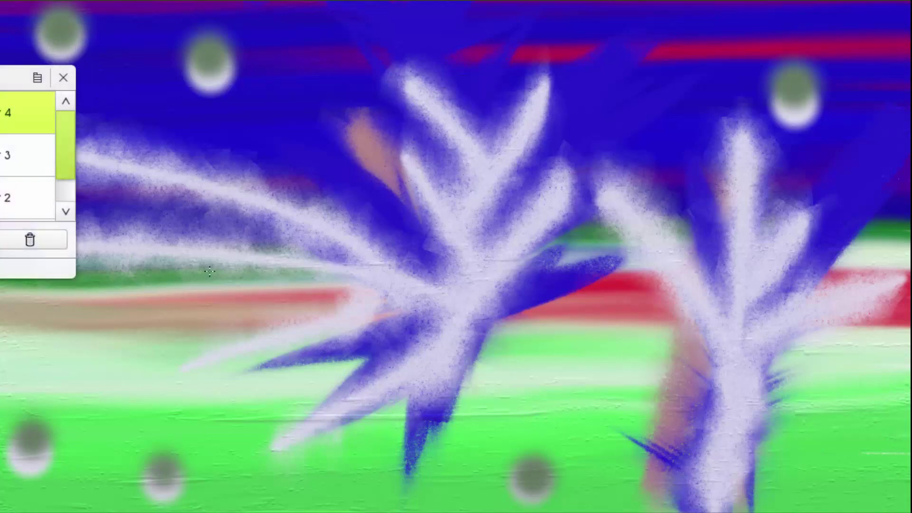
Add a new empty layer and change the paint colour from green to magenta.
left_click(7, 240)
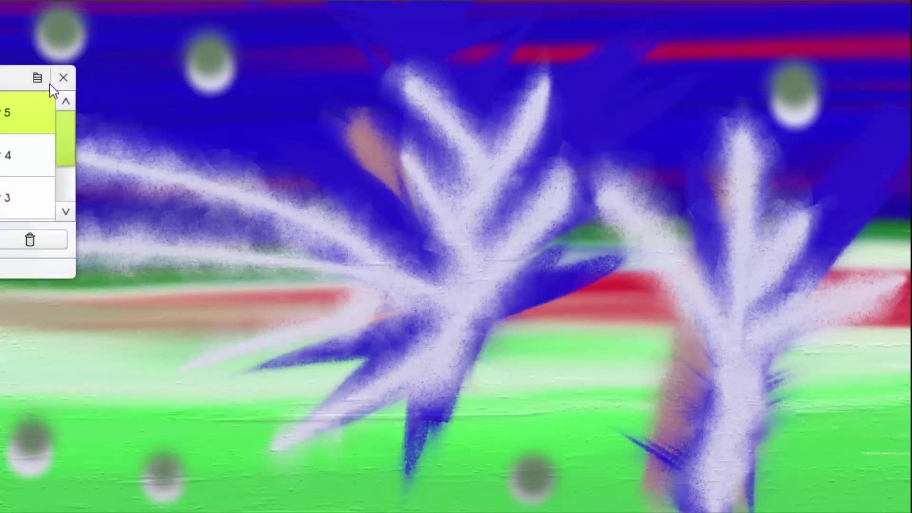
left_click(63, 77)
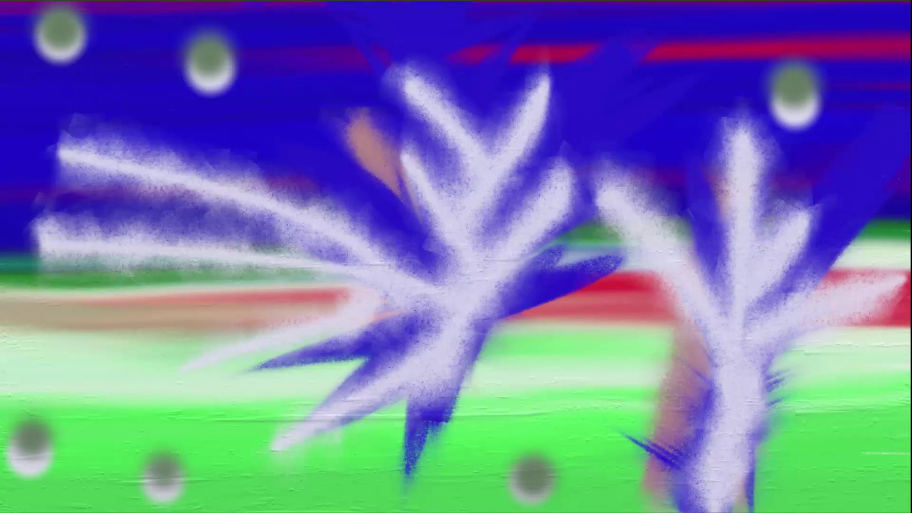
left_click(15, 499)
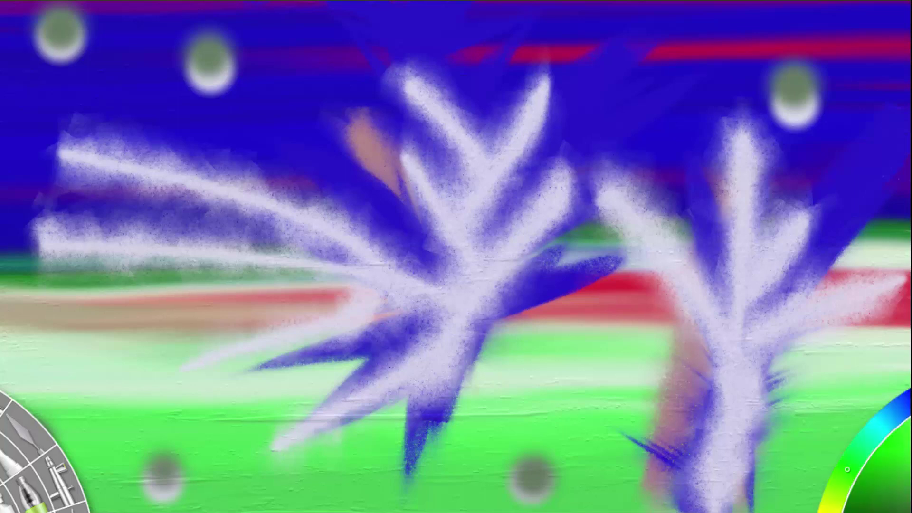
left_click_drag(847, 470, 910, 332)
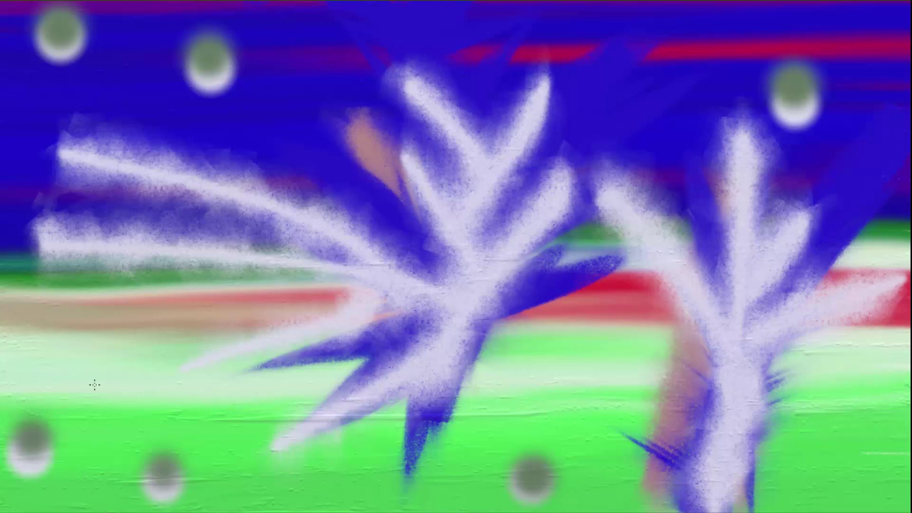
Draw thin magenta branching Y-strokes and an arc at the left edge.
left_click_drag(92, 381, 62, 315)
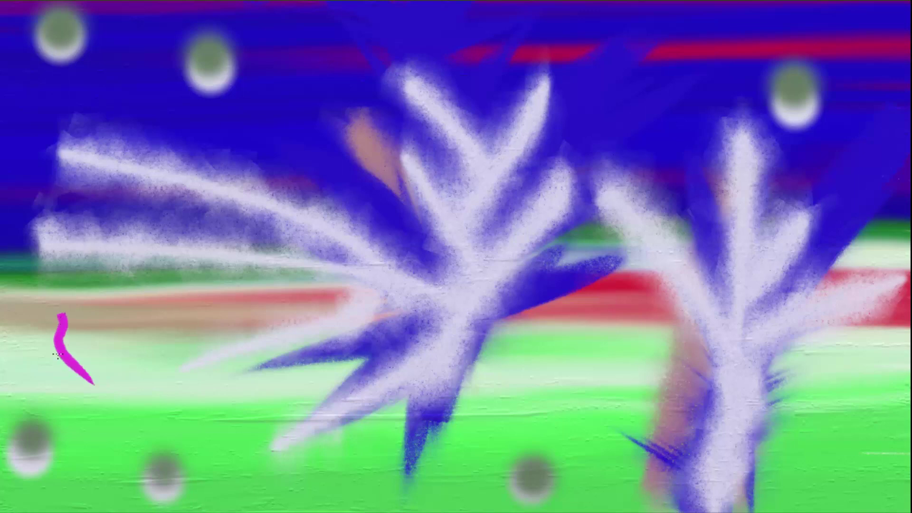
left_click_drag(53, 348, 10, 294)
left_click_drag(72, 355, 116, 267)
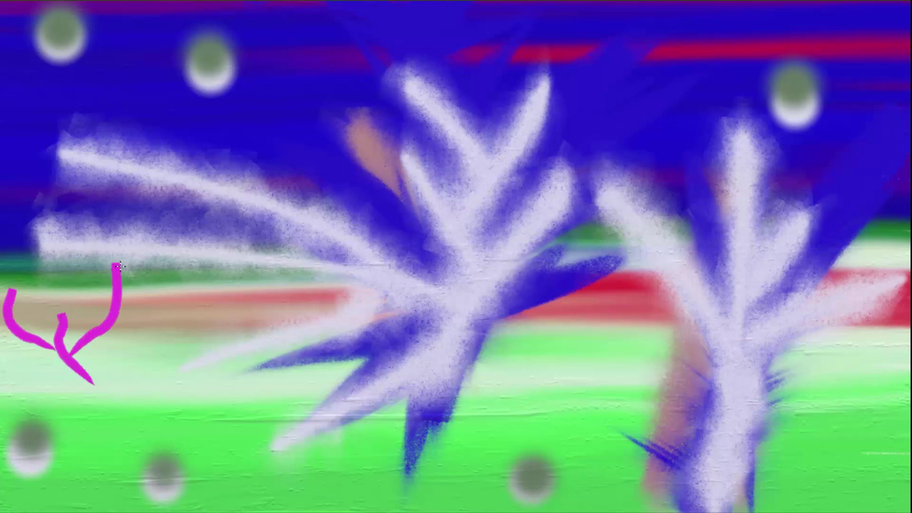
left_click_drag(112, 305, 62, 243)
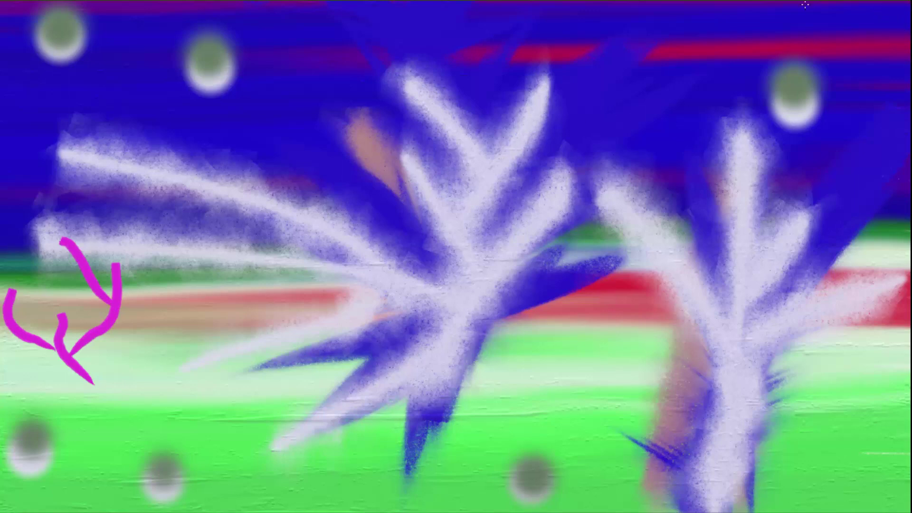
Add thin magenta branching strokes at the top right and bottom right.
left_click_drag(805, 5, 665, 92)
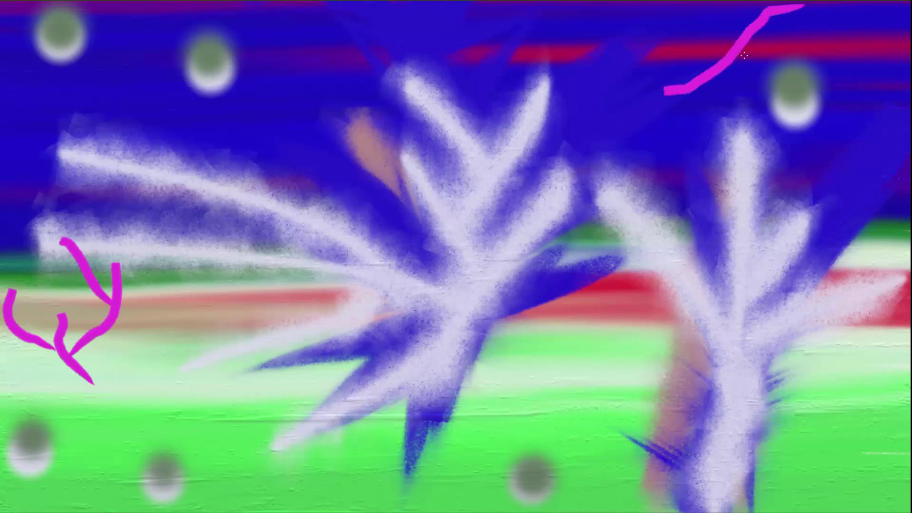
left_click_drag(728, 69, 727, 147)
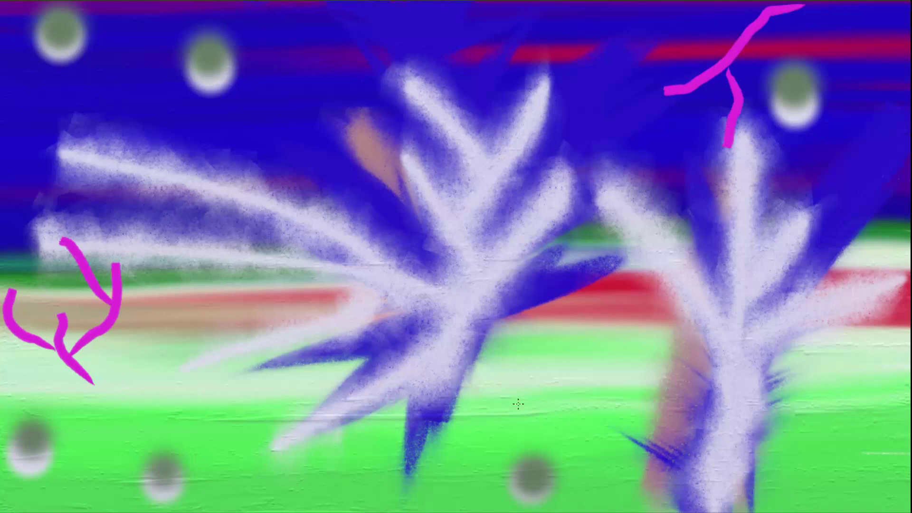
left_click_drag(909, 445, 831, 317)
left_click_drag(862, 399, 806, 384)
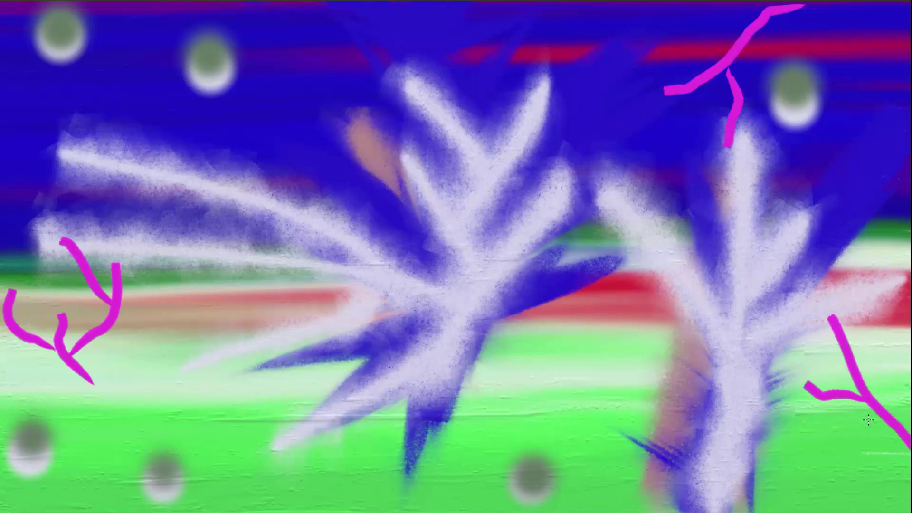
left_click_drag(885, 405, 897, 343)
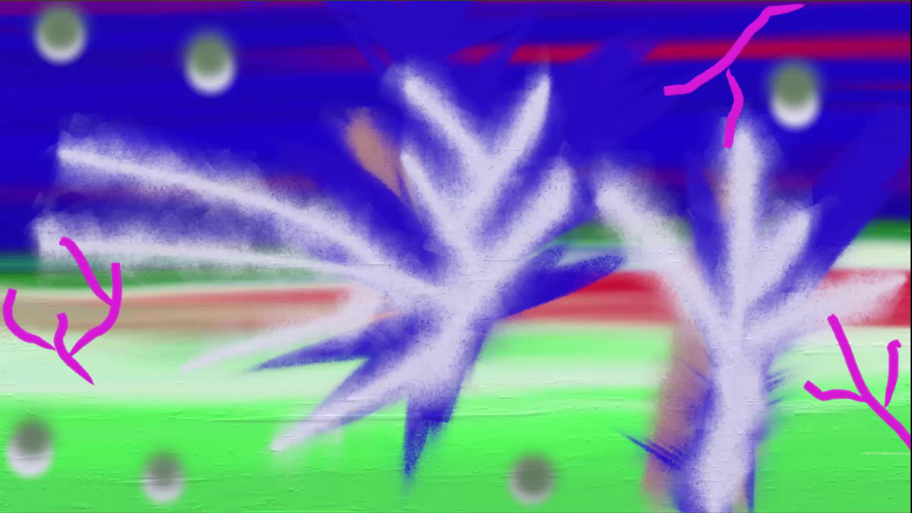
left_click_drag(875, 426, 788, 475)
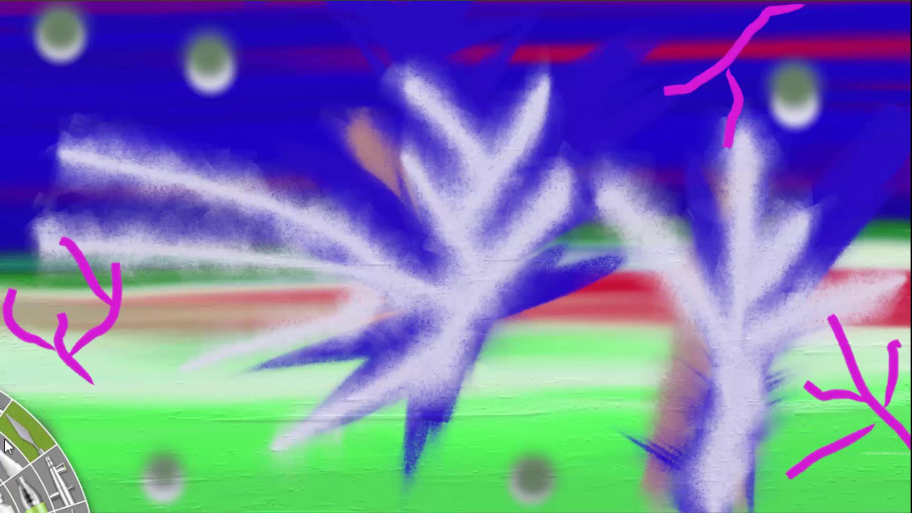
Cover the left, top-right and bottom-right magenta branches with thick ragged magenta blotches.
mouse_move(105, 378)
left_mouse_down()
mouse_move(44, 338)
mouse_move(63, 246)
mouse_move(122, 278)
mouse_move(111, 196)
mouse_move(17, 281)
mouse_move(50, 335)
mouse_move(29, 367)
mouse_move(97, 444)
left_mouse_up()
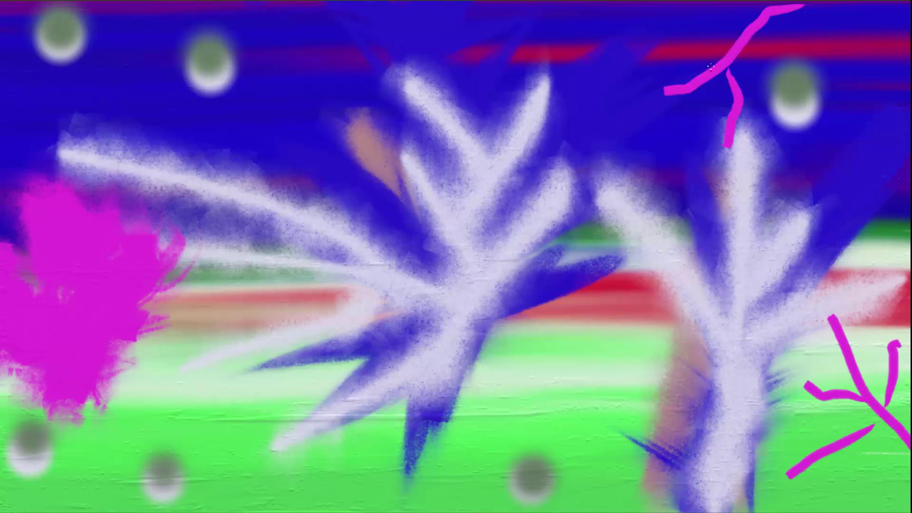
mouse_move(711, 68)
left_mouse_down()
mouse_move(611, 82)
mouse_move(725, 60)
mouse_move(820, 2)
mouse_move(703, 154)
mouse_move(716, 61)
mouse_move(745, 265)
left_mouse_up()
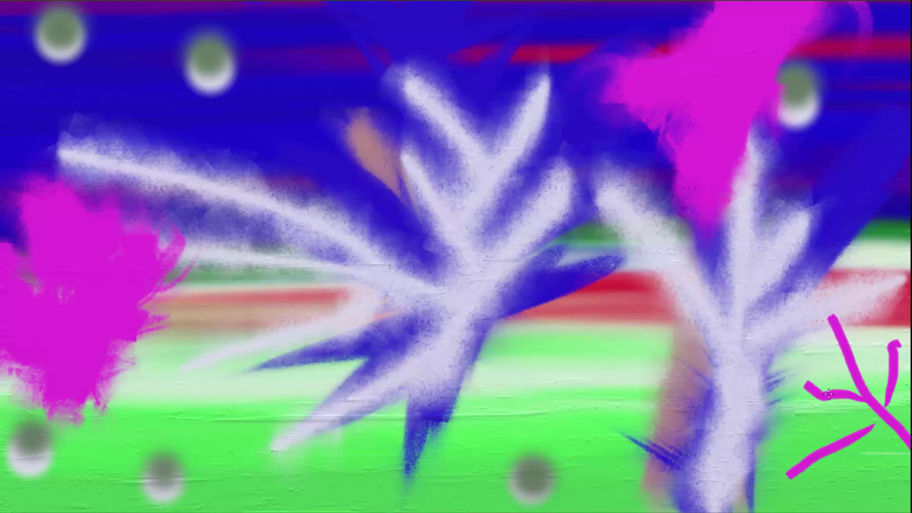
mouse_move(828, 394)
left_mouse_down()
mouse_move(851, 333)
mouse_move(808, 361)
mouse_move(760, 313)
mouse_move(787, 246)
mouse_move(893, 332)
mouse_move(855, 304)
mouse_move(899, 373)
mouse_move(883, 456)
mouse_move(779, 490)
mouse_move(784, 428)
left_mouse_up()
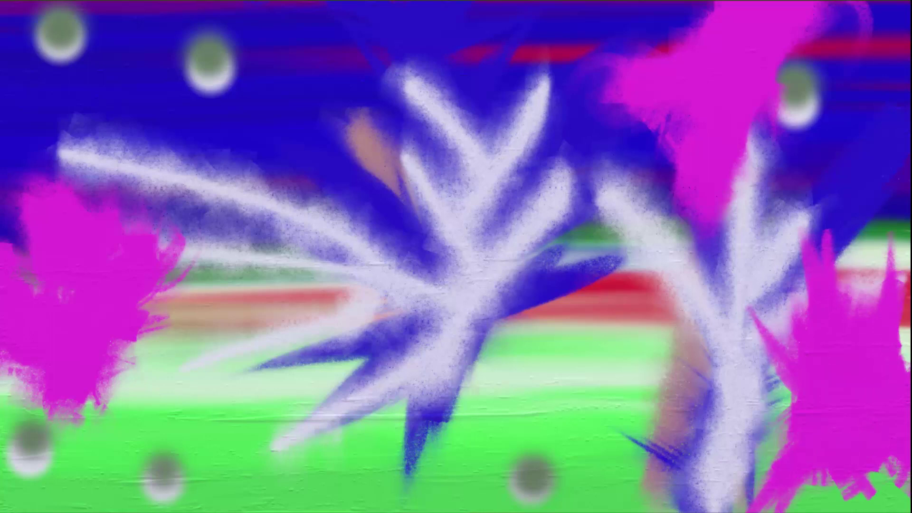
mouse_move(784, 490)
left_mouse_down()
mouse_move(850, 494)
mouse_move(893, 470)
mouse_move(902, 347)
mouse_move(765, 480)
mouse_move(765, 410)
mouse_move(785, 456)
mouse_move(770, 375)
mouse_move(768, 451)
mouse_move(740, 403)
left_mouse_up()
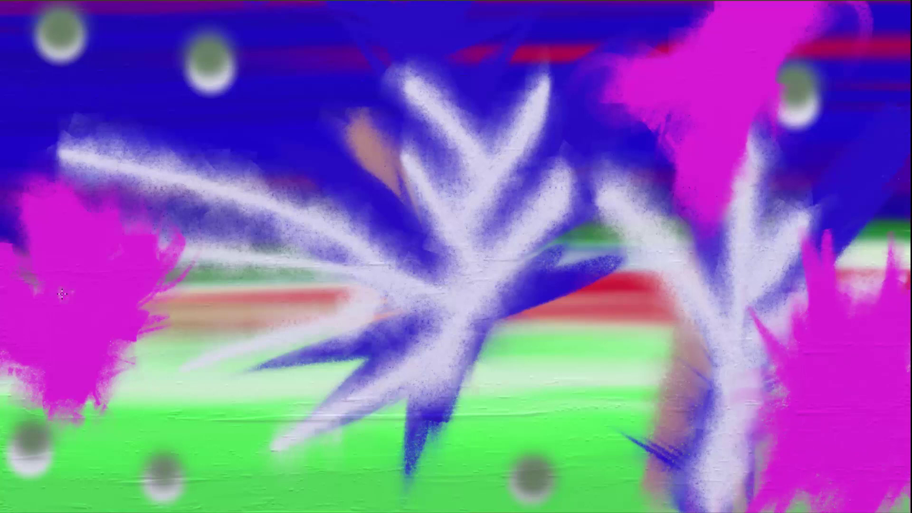
left_click_drag(117, 313, 161, 347)
left_click_drag(166, 386, 58, 291)
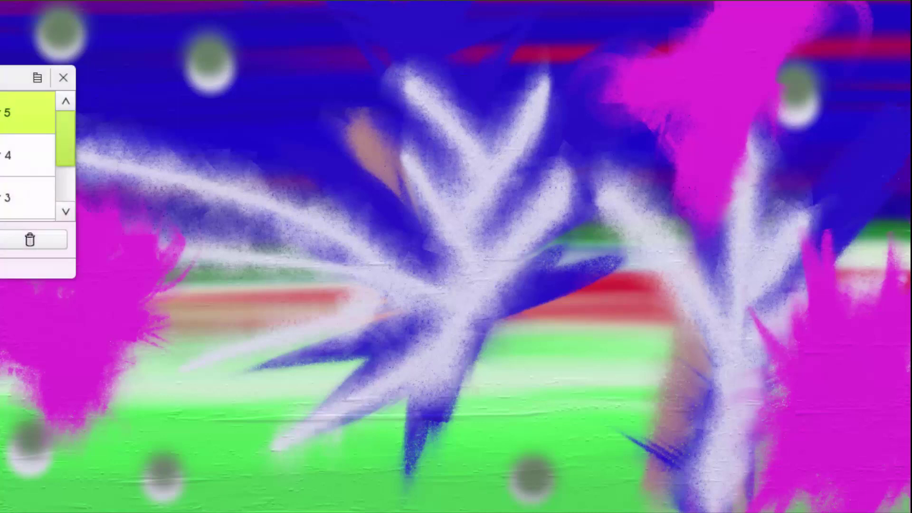
Add new Layer 6 with Ctrl+Shift+N and set tool size to 100, then 120 percent.
key("ctrl+shift+n")
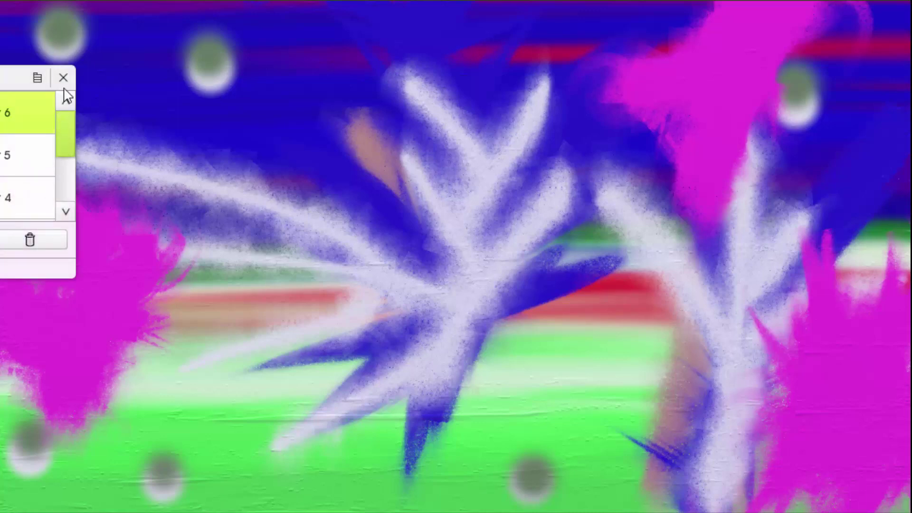
left_click(64, 77)
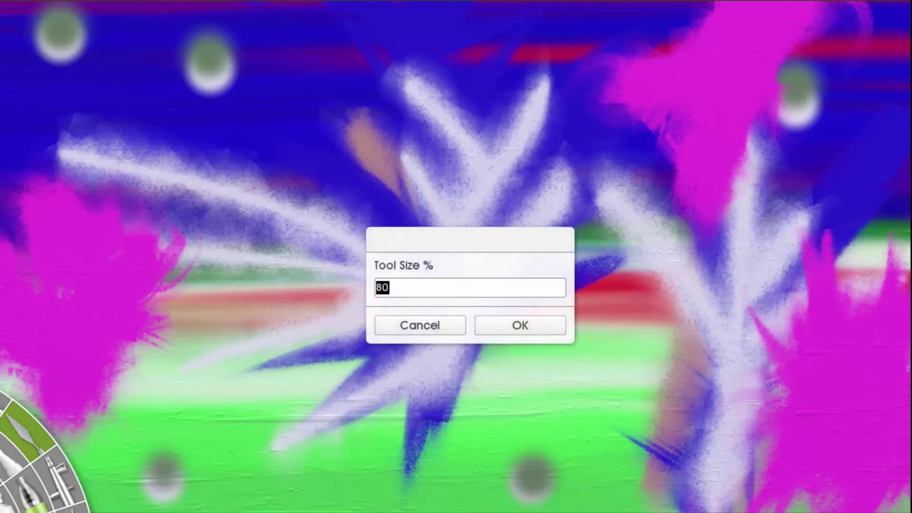
type("100")
key("Return")
type("120")
key("Return")
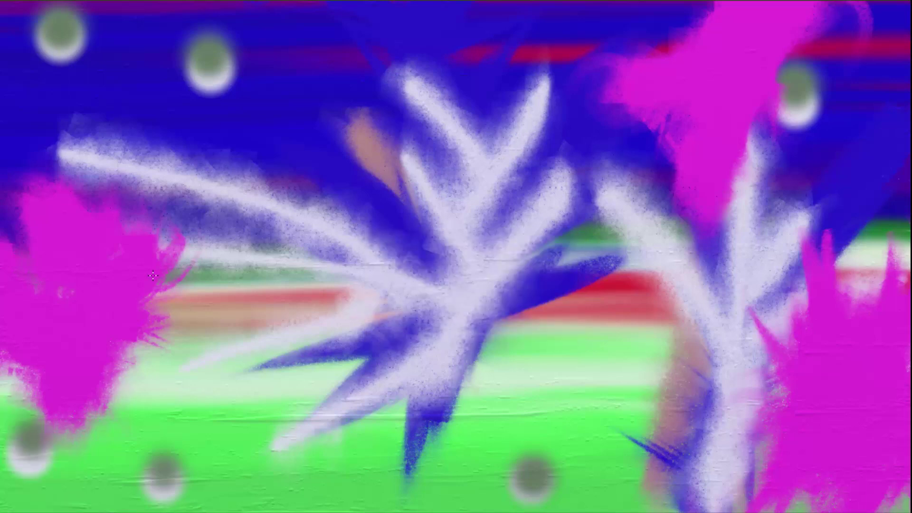
Airbrush red circles on the left blotch, upper area and lower-right blotch.
left_click_drag(152, 276, 153, 276)
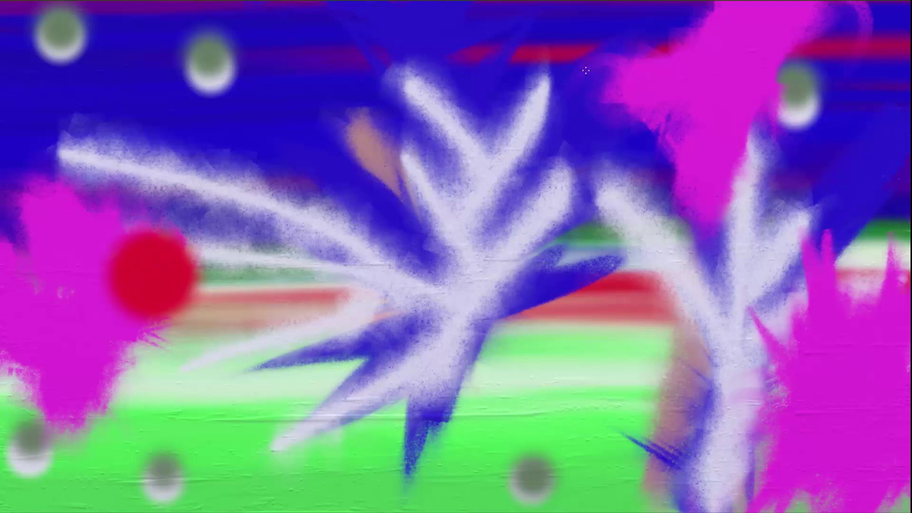
left_click_drag(618, 85, 618, 86)
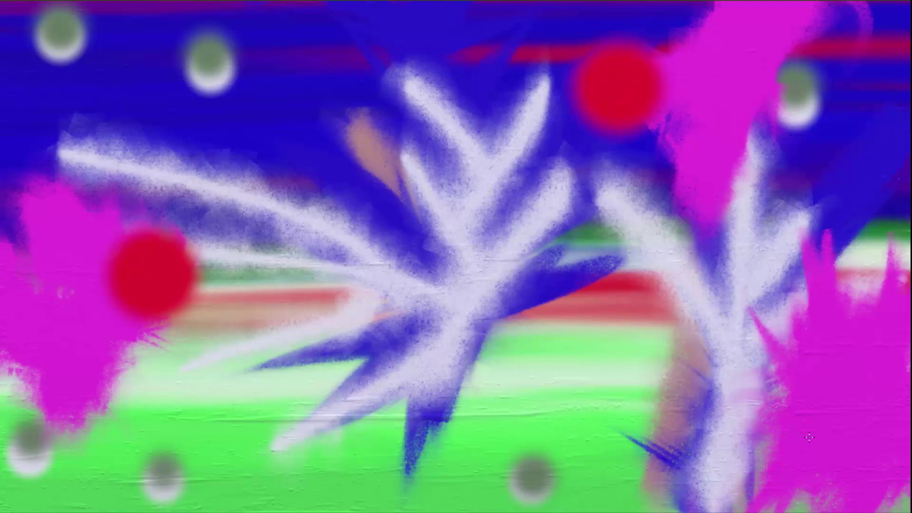
left_click_drag(788, 473, 788, 474)
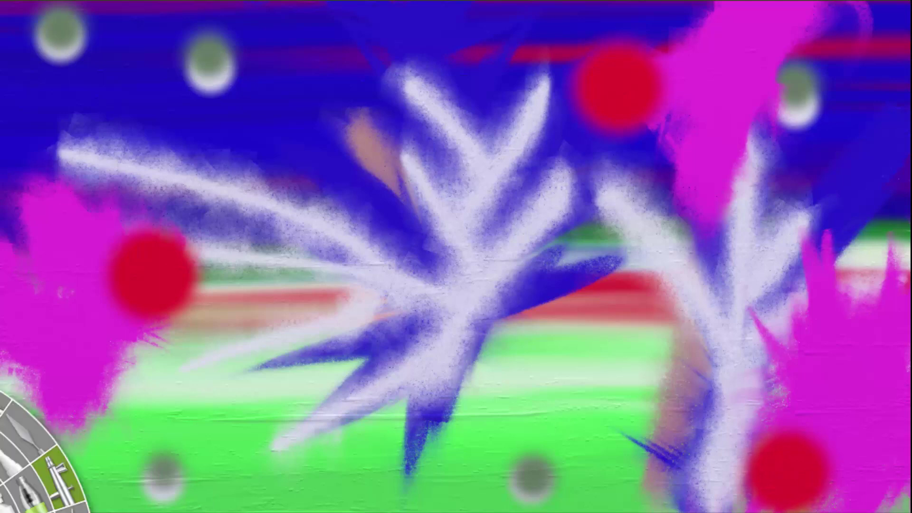
At 40% tool size, dab six small red dots across the magenta blotches, then pick green.
left_click(46, 508)
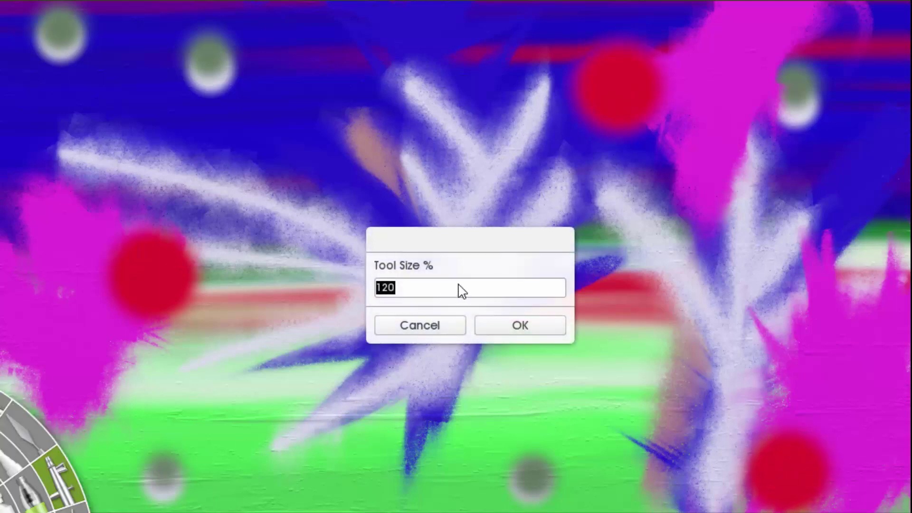
type("40")
key("Return")
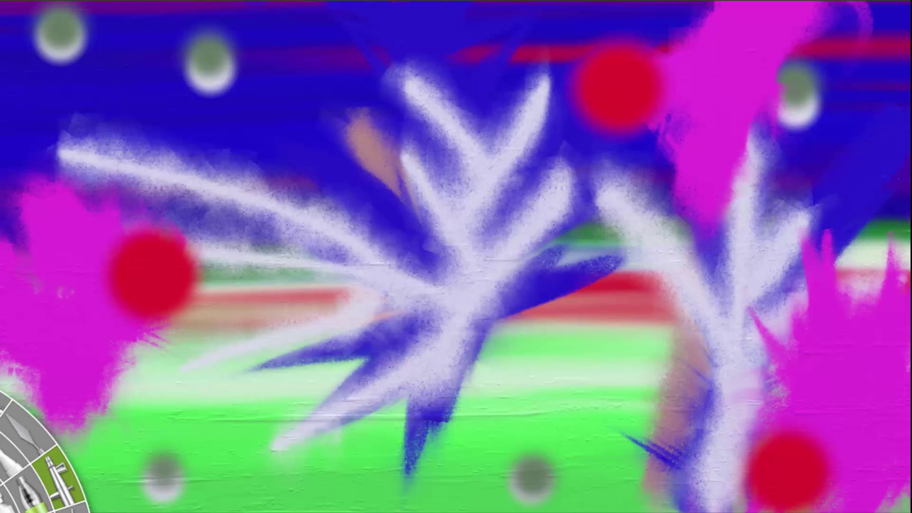
left_click(20, 339)
left_click(39, 219)
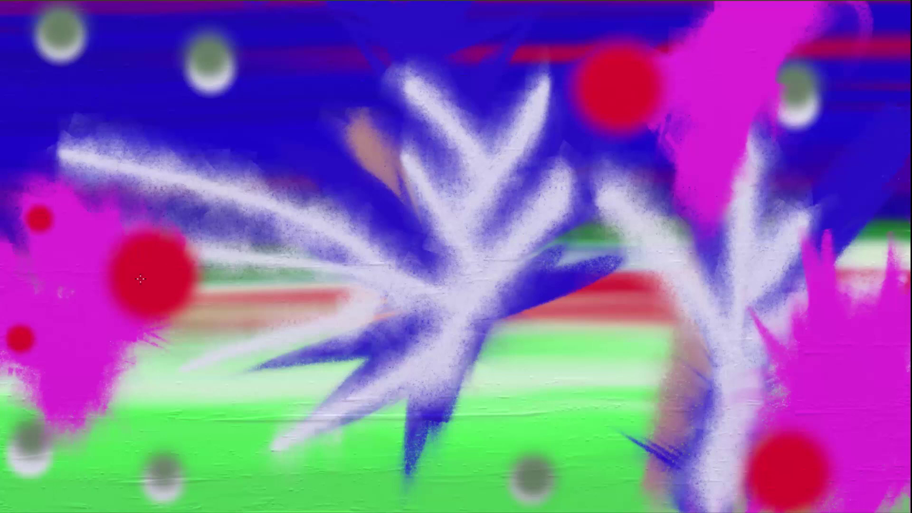
left_click(713, 136)
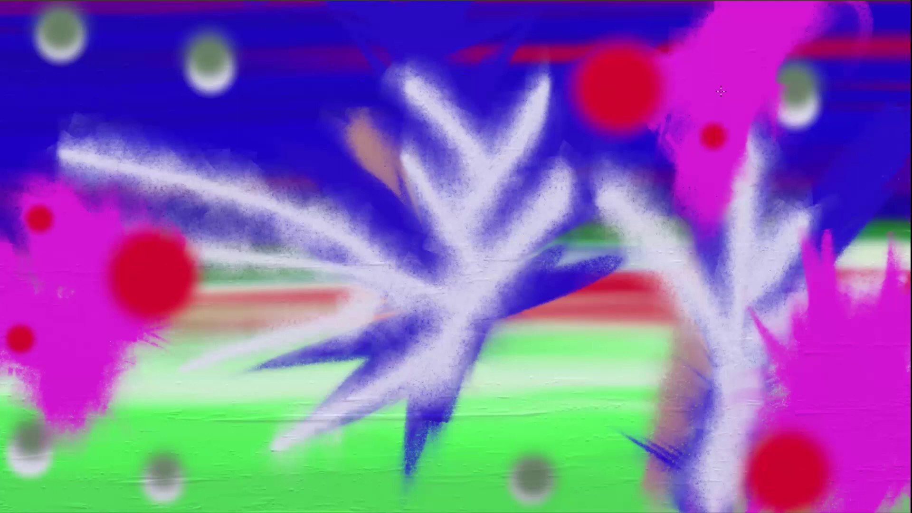
left_click(741, 58)
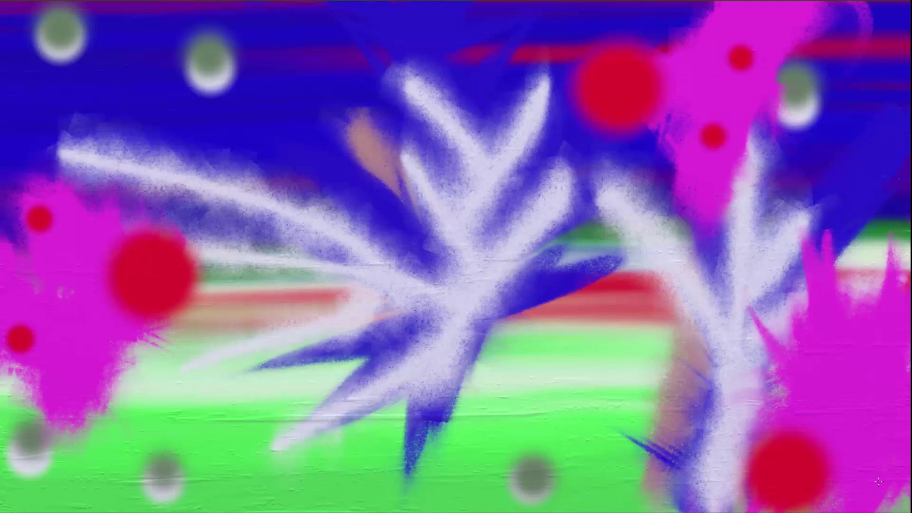
left_click(870, 364)
left_click(896, 454)
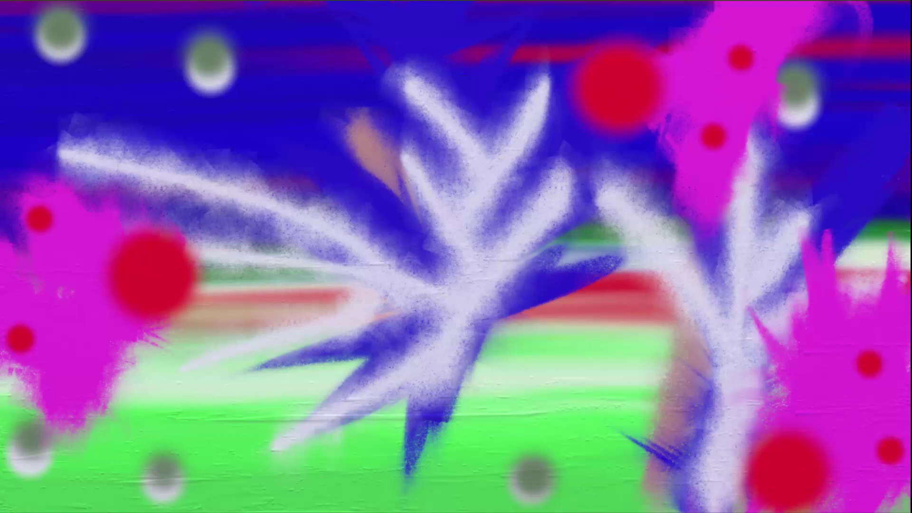
right_click(887, 453)
left_click(862, 462)
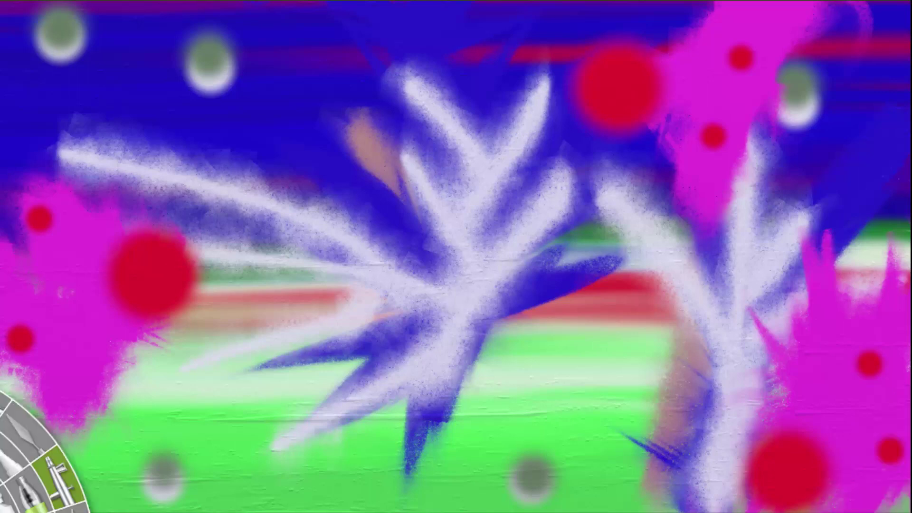
At 10% tool size, speckle the left red dots and left red circle with green.
type("10")
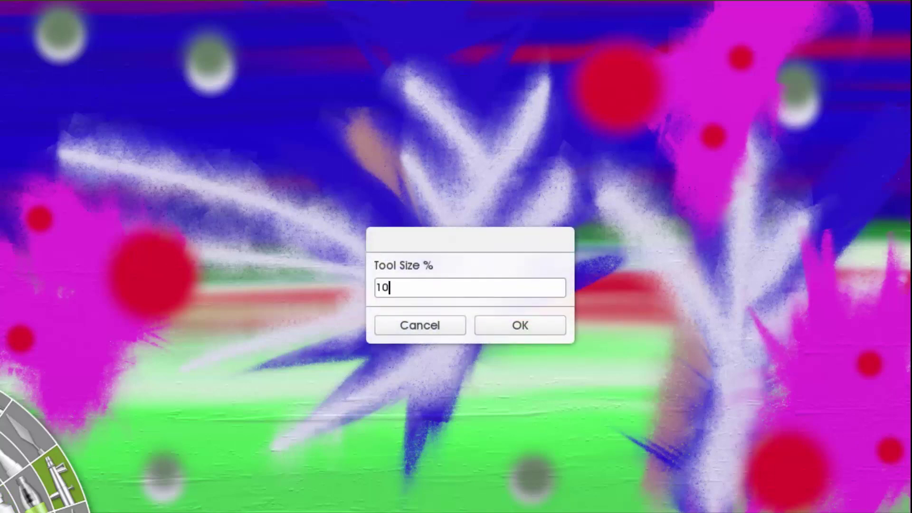
key("Return")
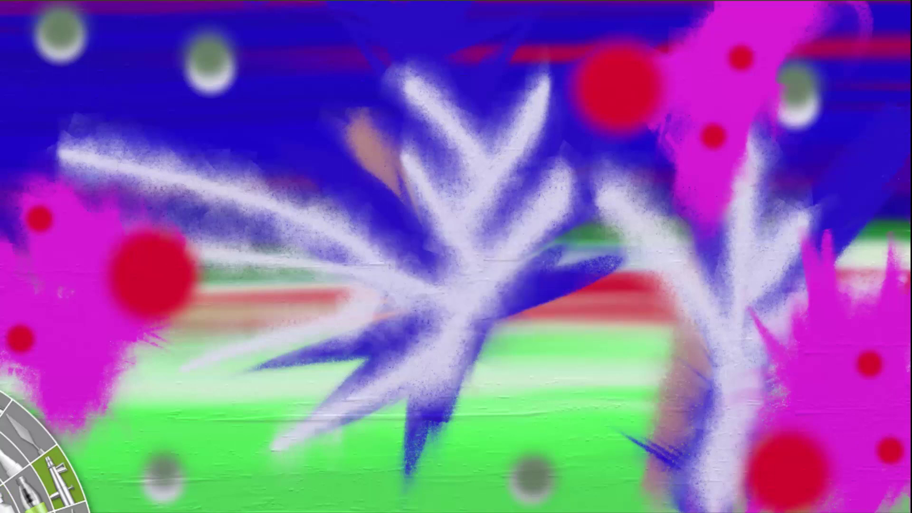
left_click(17, 339)
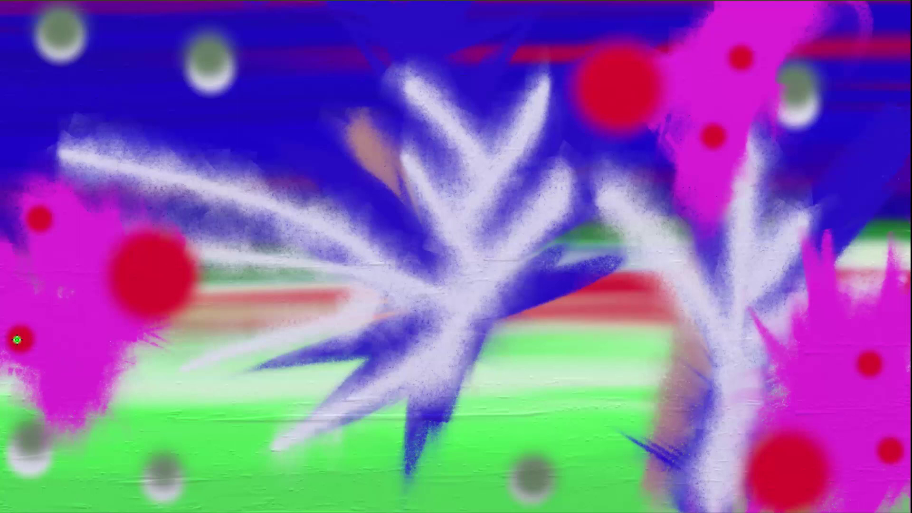
left_click(40, 221)
left_click(157, 282)
left_click(155, 251)
left_click(126, 261)
left_click(130, 290)
left_click(166, 296)
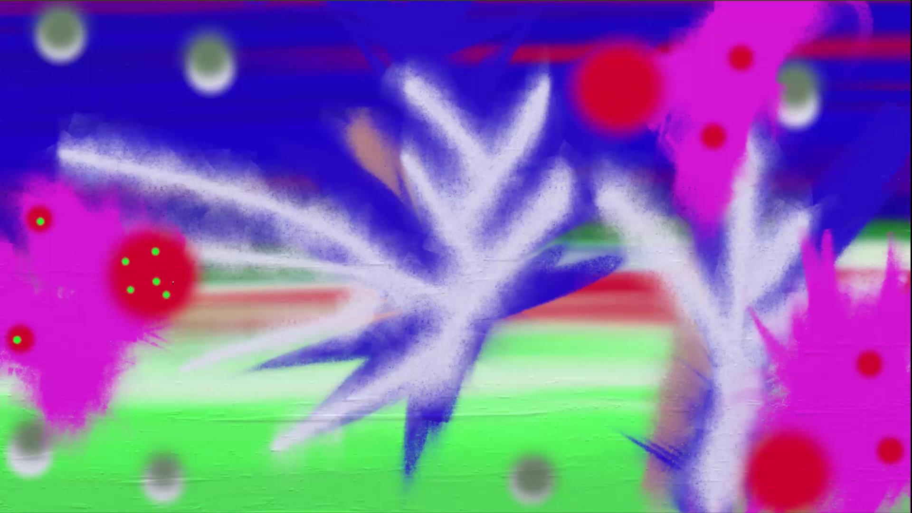
left_click(174, 271)
Dot the upper red circle and the two upper-right red dots with green.
left_click(637, 73)
left_click(621, 89)
left_click(610, 75)
left_click(598, 101)
left_click(622, 110)
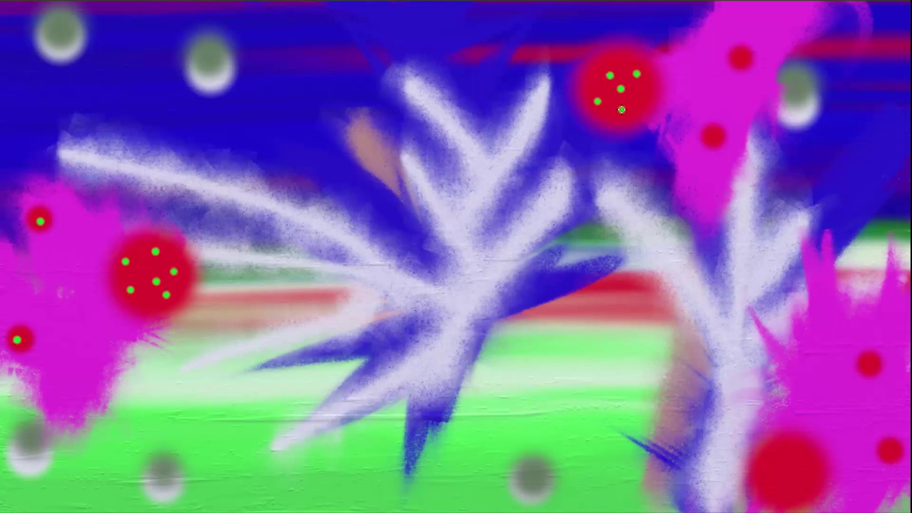
left_click(715, 139)
left_click(742, 61)
Speckle the right red dots and the lower-right red circle with tiny green dots.
left_click(871, 367)
left_click(897, 453)
left_click(793, 469)
left_click(772, 483)
left_click(771, 464)
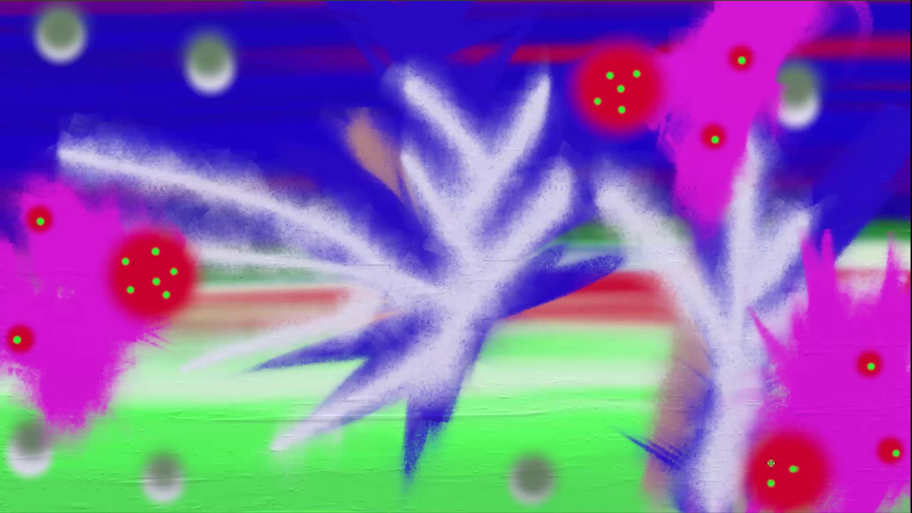
left_click(806, 454)
left_click(806, 486)
Add a new layer and sketch green leaf strokes at the lower left.
key("ctrl+shift+n")
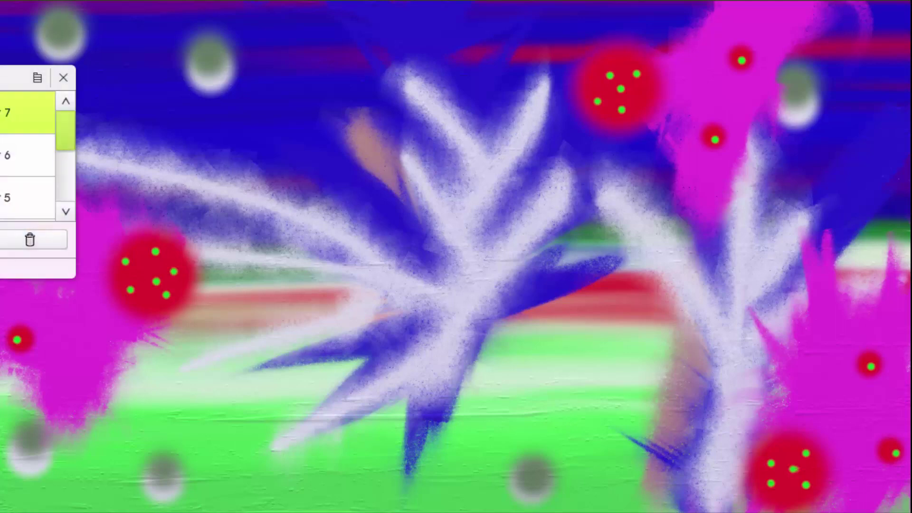
left_click(63, 77)
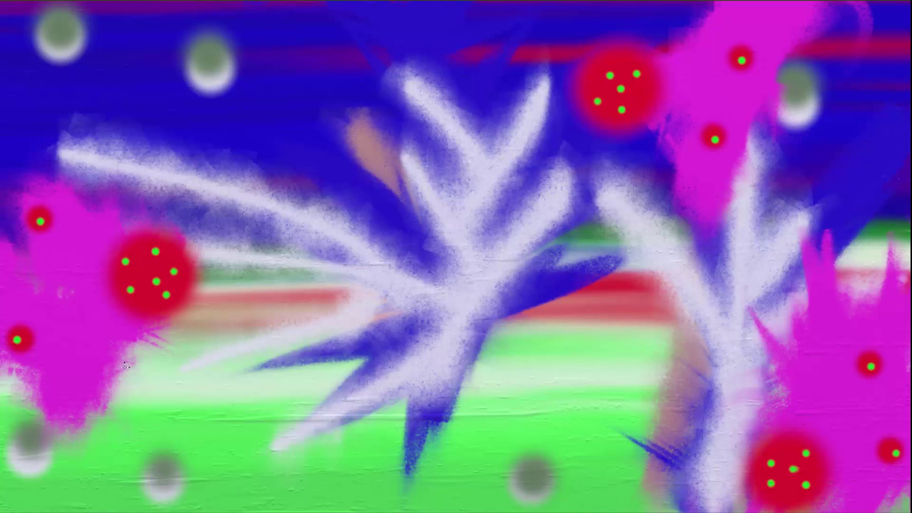
left_click_drag(121, 374, 83, 430)
left_click_drag(126, 360, 76, 418)
left_click_drag(108, 373, 75, 434)
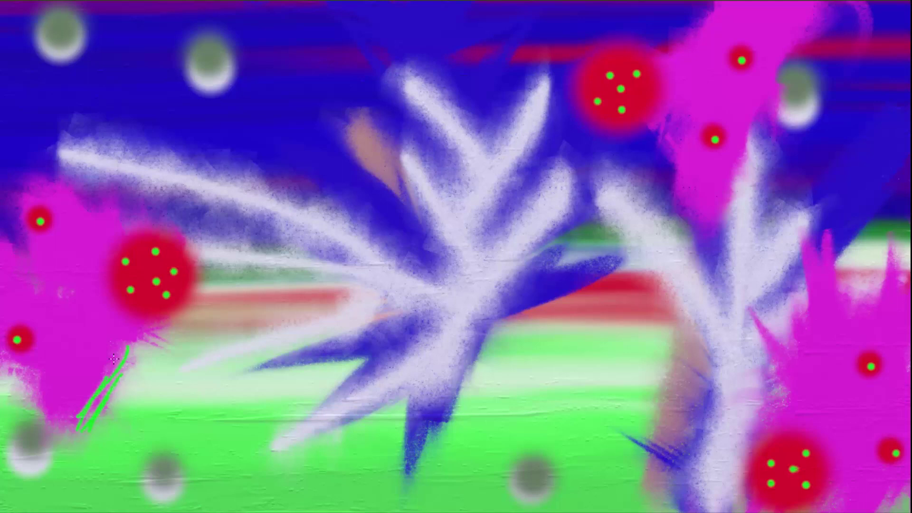
mouse_move(107, 370)
left_mouse_down()
mouse_move(56, 420)
mouse_move(10, 440)
left_mouse_up()
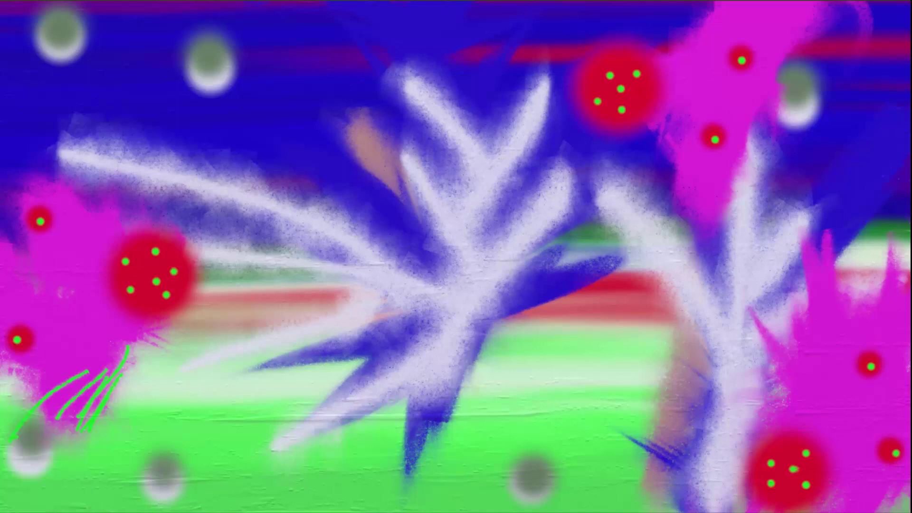
Fill the lower-left leaf with solid green and start a leaf on the right blotch.
mouse_move(77, 421)
left_mouse_down()
mouse_move(87, 365)
mouse_move(71, 328)
mouse_move(105, 299)
left_mouse_up()
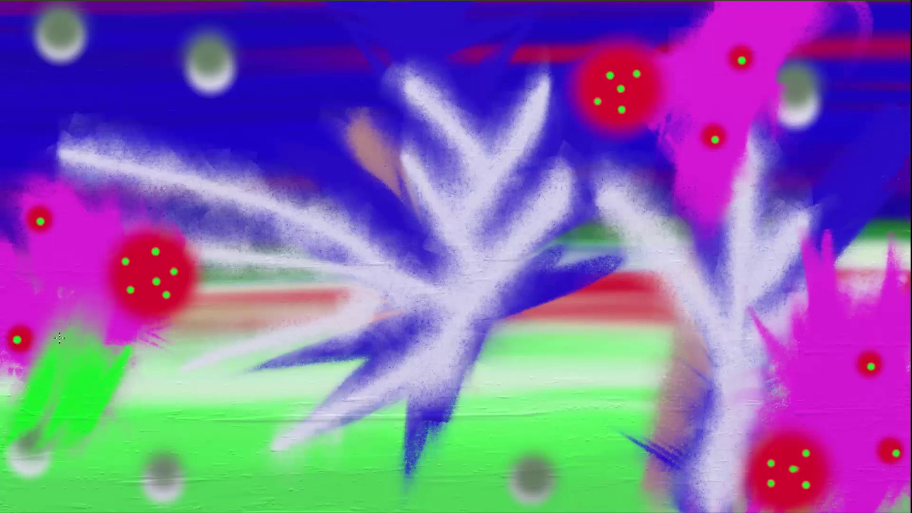
left_click_drag(43, 309, 64, 327)
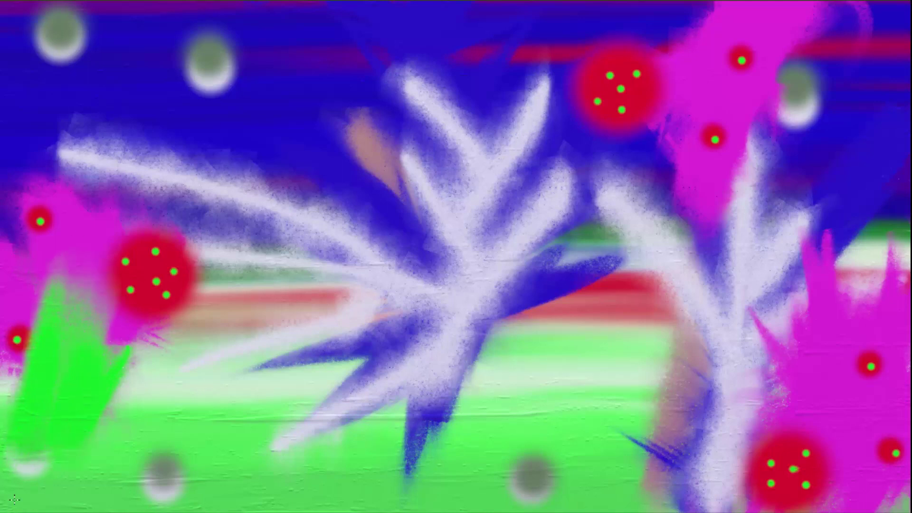
mouse_move(14, 499)
left_mouse_down()
mouse_move(66, 394)
mouse_move(57, 376)
left_mouse_up()
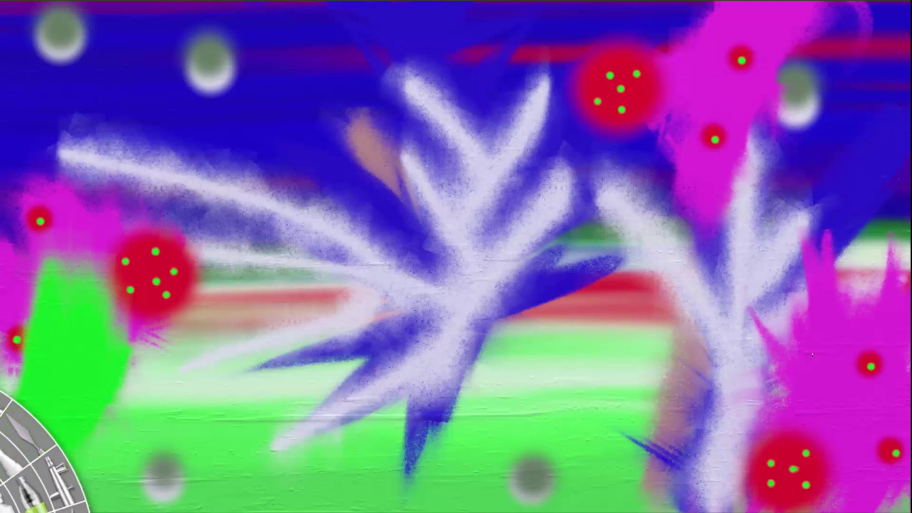
mouse_move(814, 365)
left_mouse_down()
mouse_move(807, 290)
mouse_move(782, 289)
left_mouse_up()
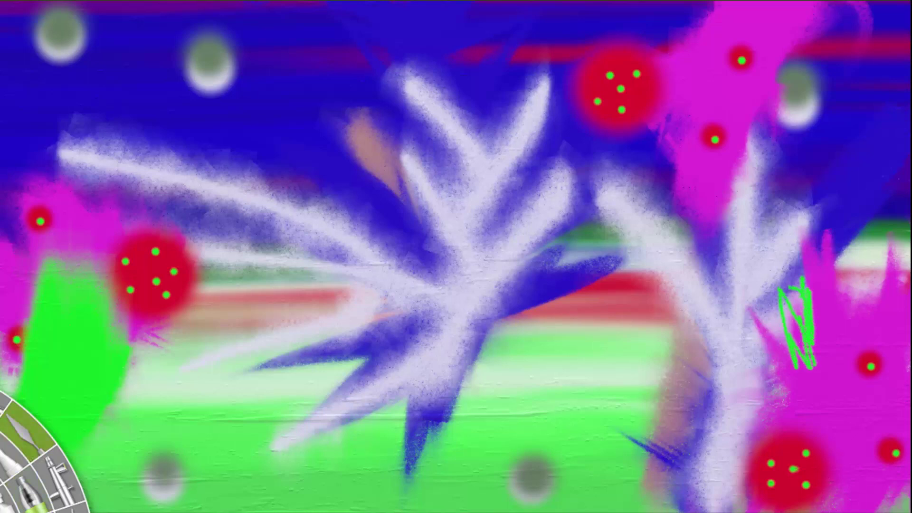
Paint solid green leaves on the right magenta blotch and beside the upper red circle, plus a magenta dab.
mouse_move(804, 359)
left_mouse_down()
mouse_move(798, 270)
mouse_move(796, 392)
left_mouse_up()
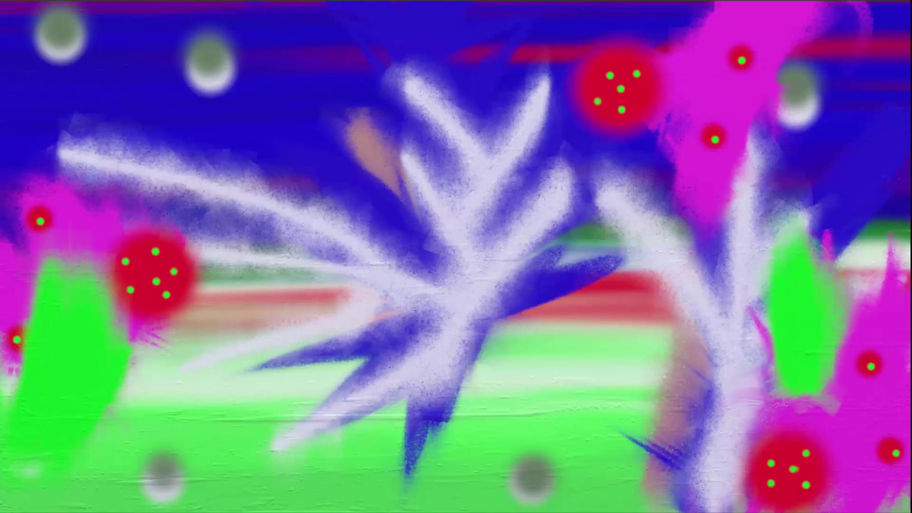
mouse_move(812, 434)
left_mouse_down()
mouse_move(830, 329)
mouse_move(824, 221)
left_mouse_up()
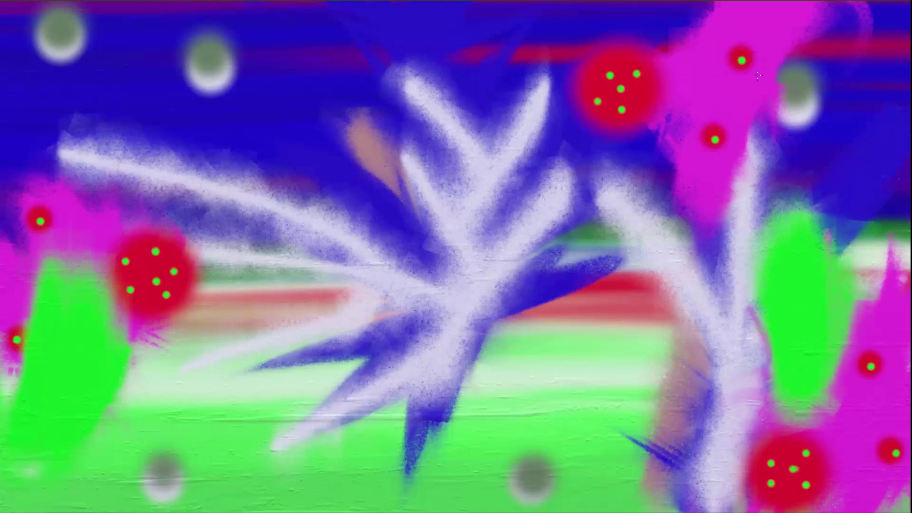
left_click_drag(667, 141, 660, 199)
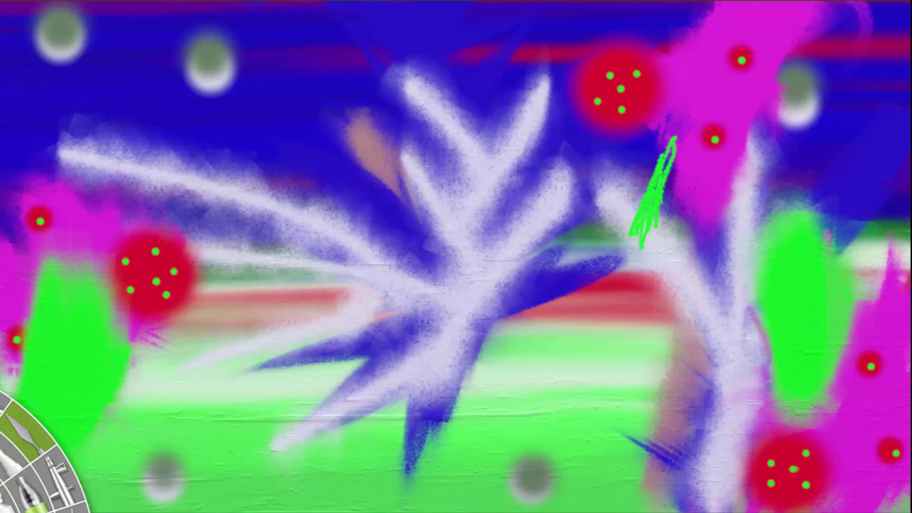
left_click_drag(639, 237, 673, 138)
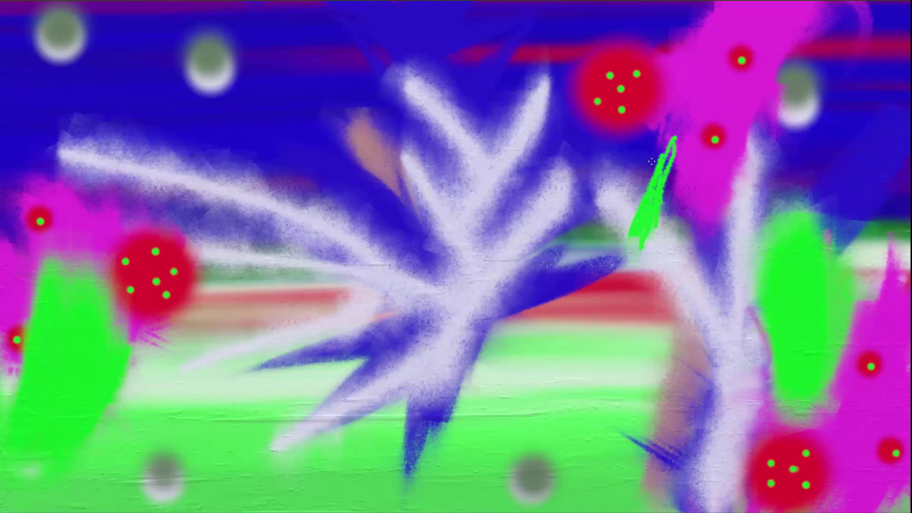
mouse_move(597, 311)
left_mouse_down()
mouse_move(666, 178)
mouse_move(620, 306)
left_mouse_up()
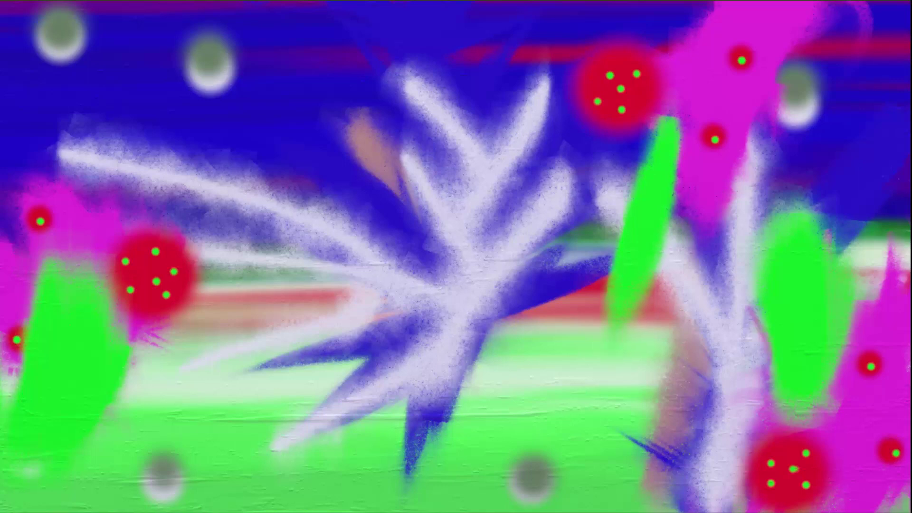
left_click(705, 171)
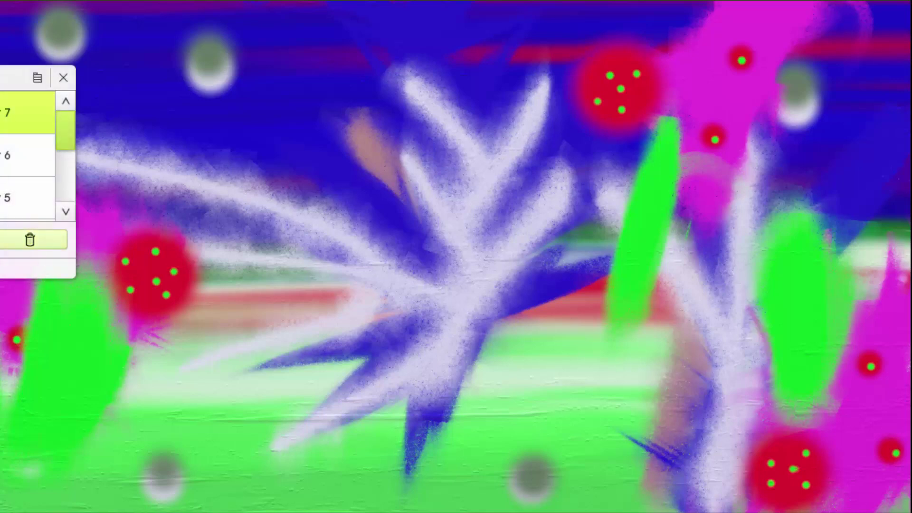
Set the tool size to 40% and choose black paint.
left_click(64, 78)
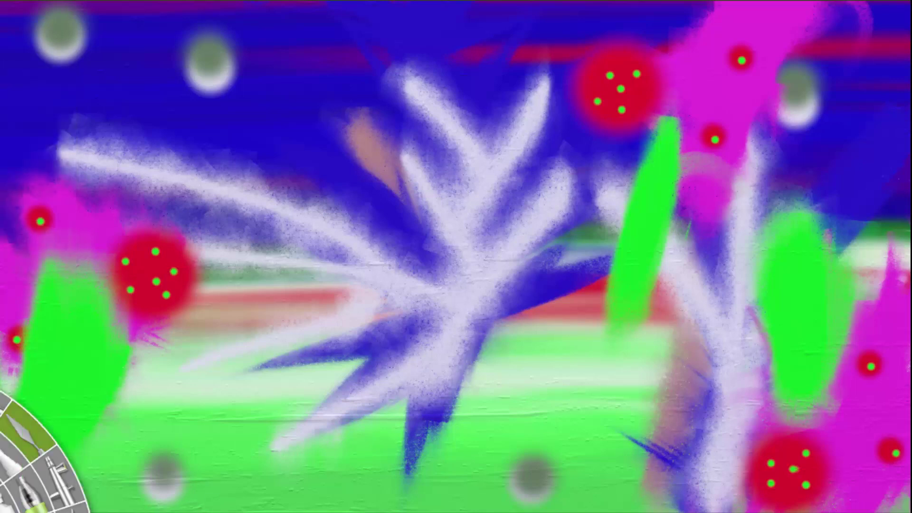
left_click(59, 473)
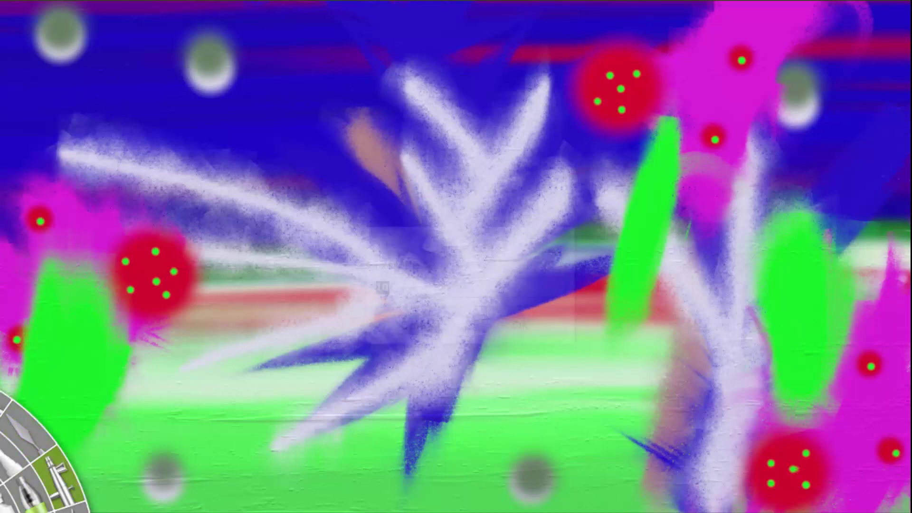
type("40")
key("Return")
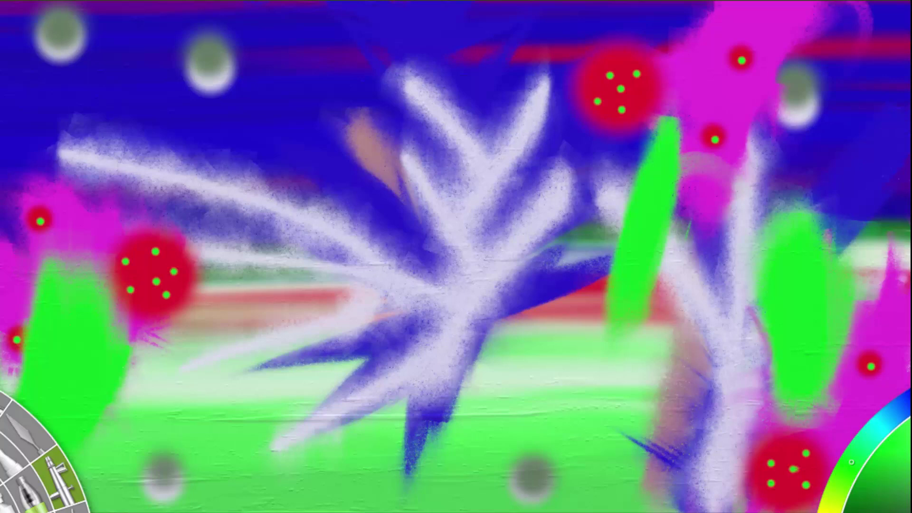
left_click(896, 452)
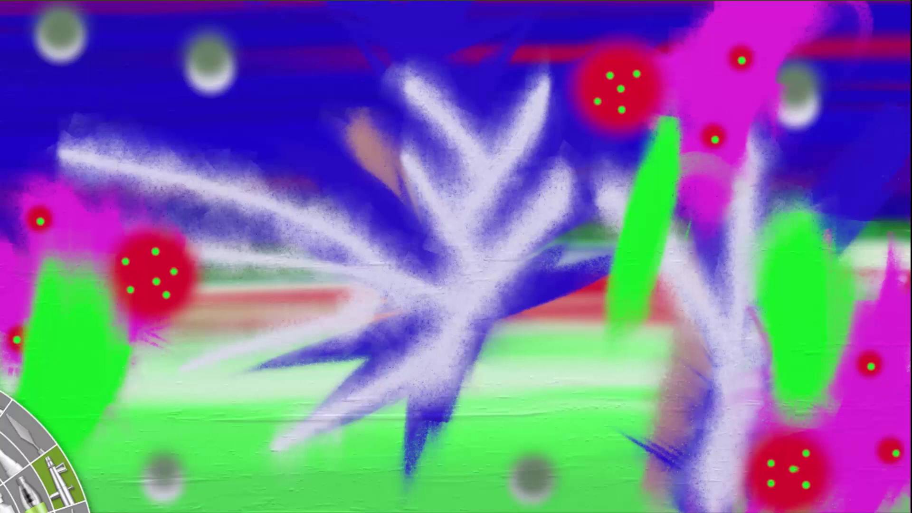
Stamp twelve small black dots along the left tree's branches.
left_click(331, 413)
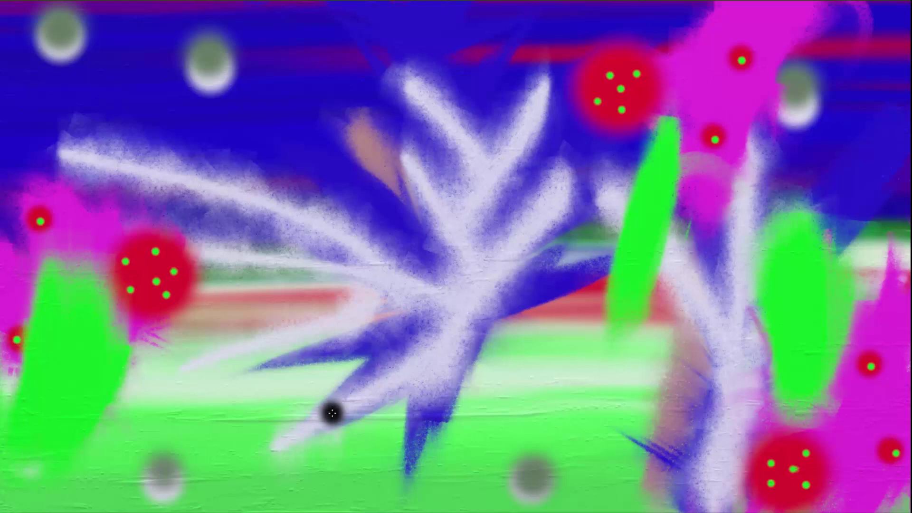
left_click(429, 346)
left_click(456, 275)
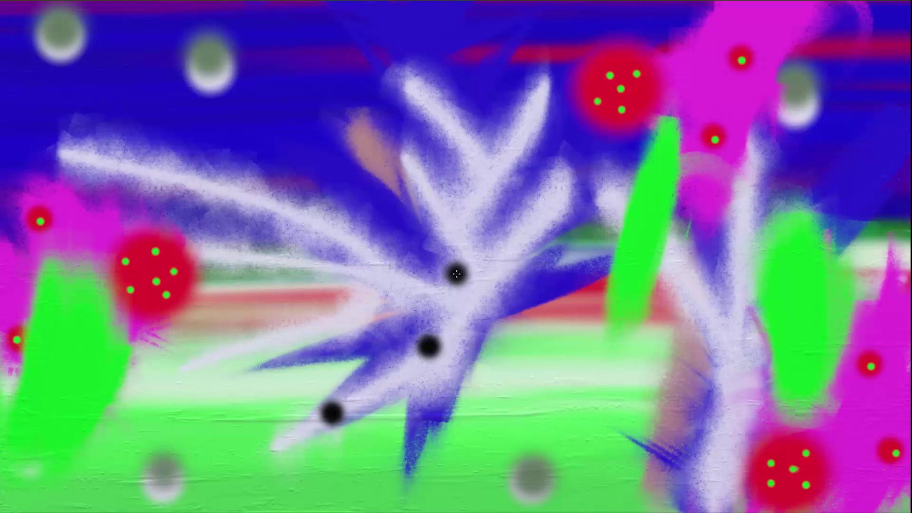
left_click(352, 266)
left_click(225, 252)
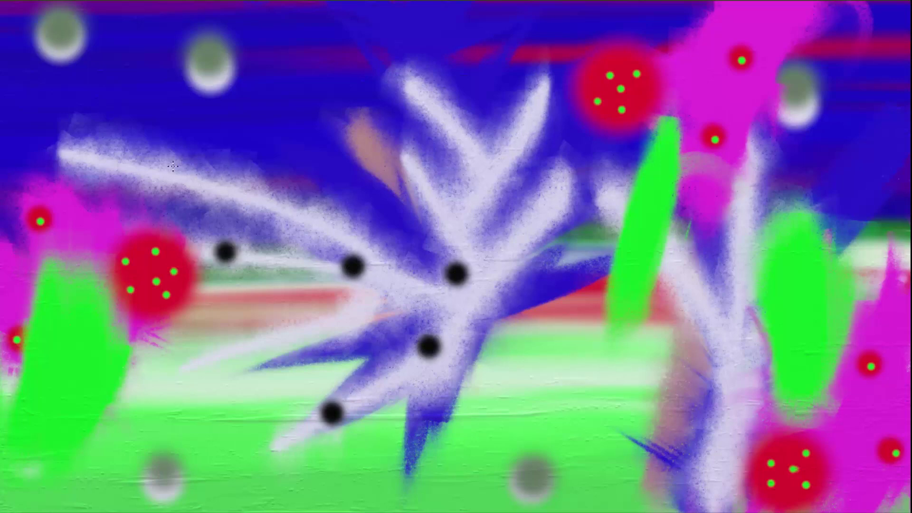
left_click(174, 164)
left_click(446, 213)
left_click(474, 164)
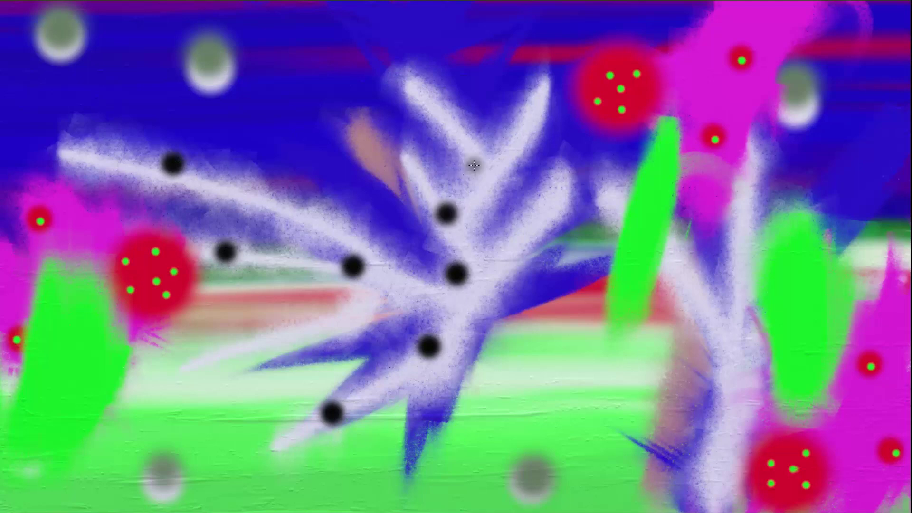
left_click(427, 112)
left_click(525, 123)
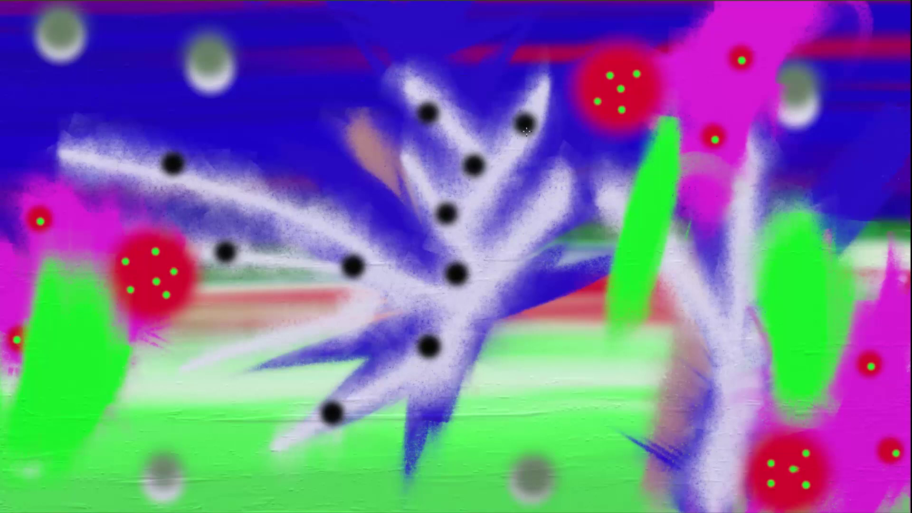
left_click(527, 239)
left_click(477, 313)
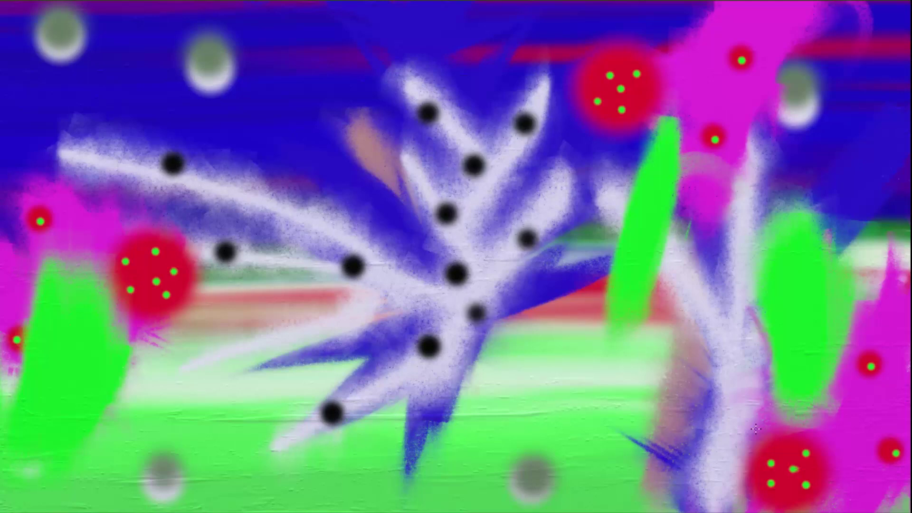
Add four black dots up the right tree's trunk from base to top.
left_click(711, 479)
left_click(739, 395)
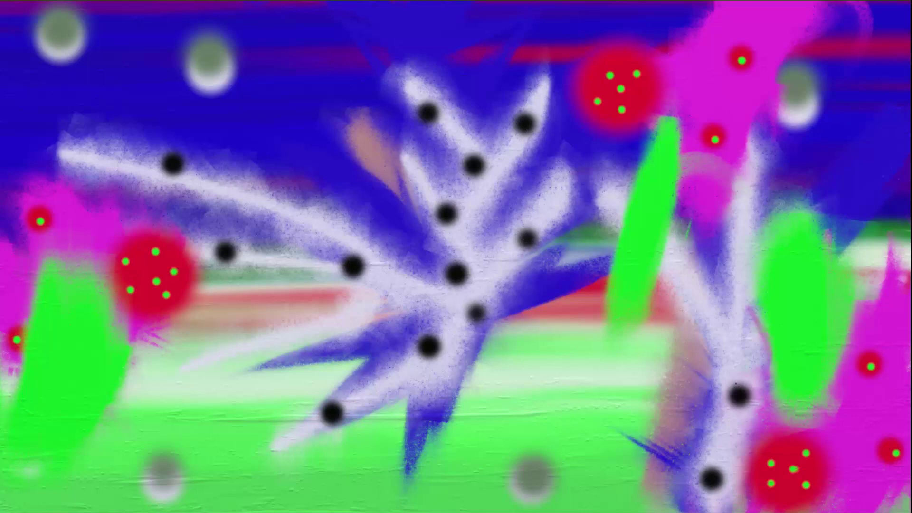
left_click(720, 288)
left_click(750, 213)
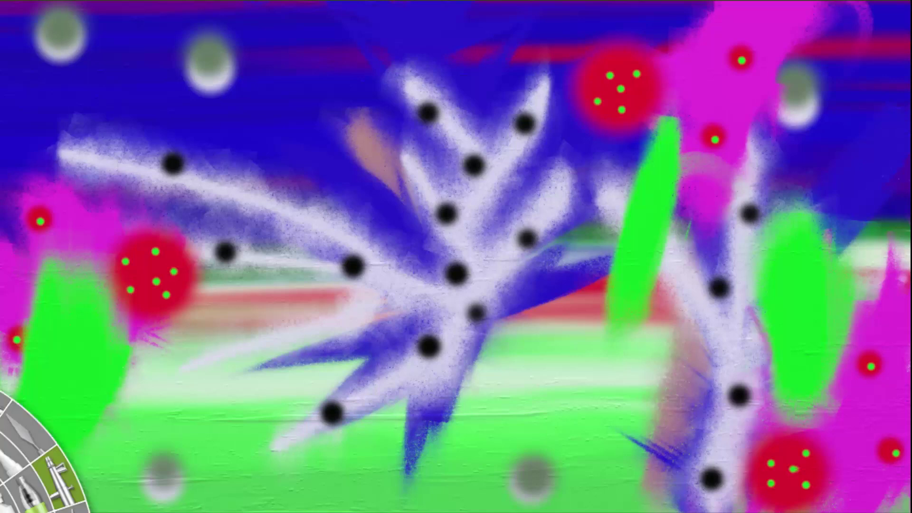
At 12% tool size, airbrush large black blobs at the top, bottom, right, left and bottom-left edges.
type("1")
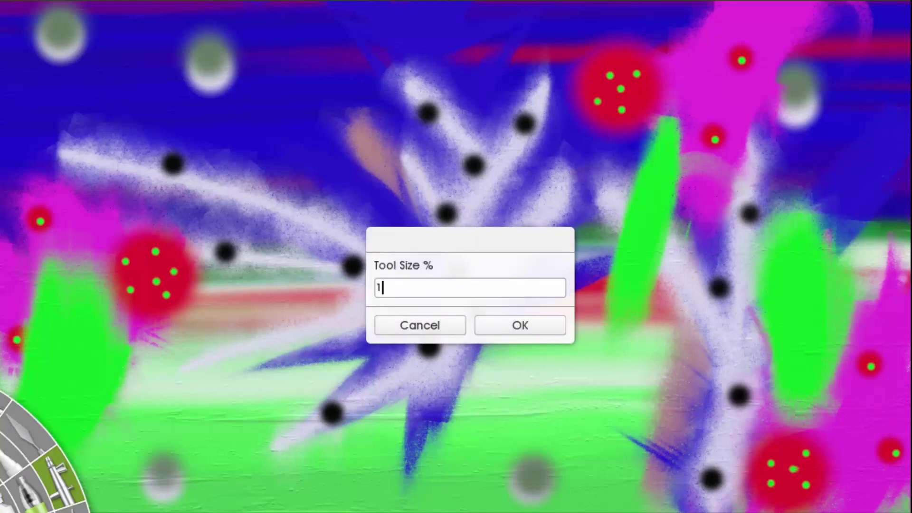
type("2")
key("Return")
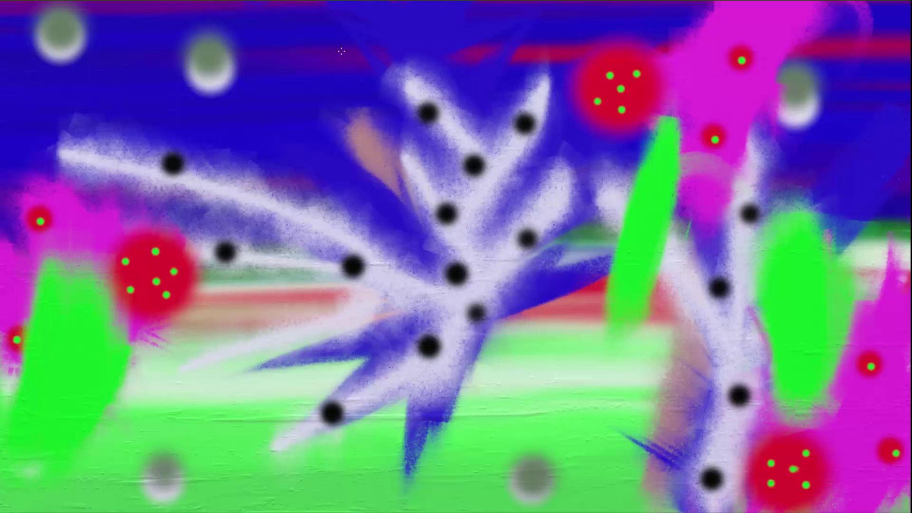
left_click(325, 10)
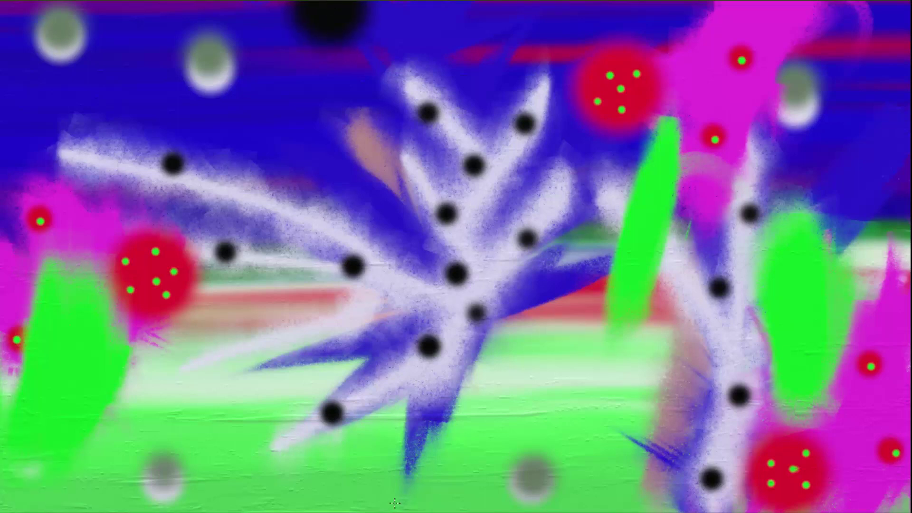
left_click(371, 507)
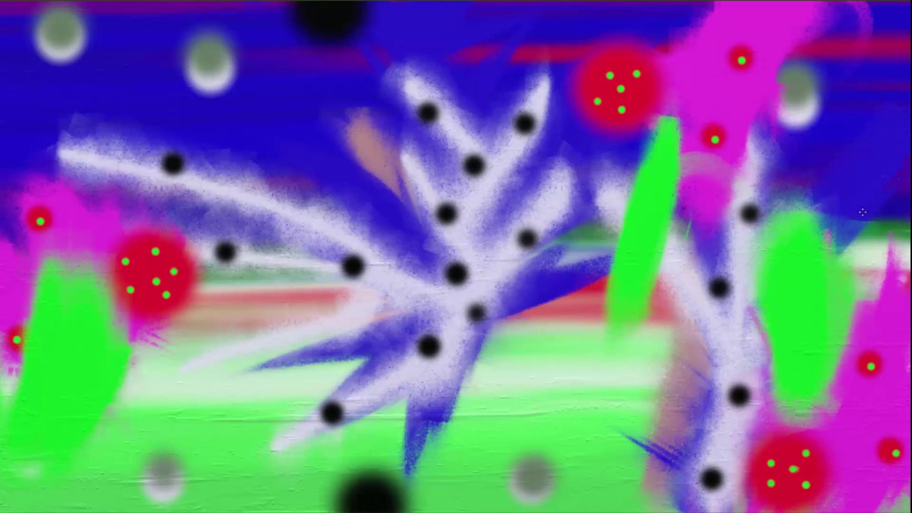
left_click(909, 195)
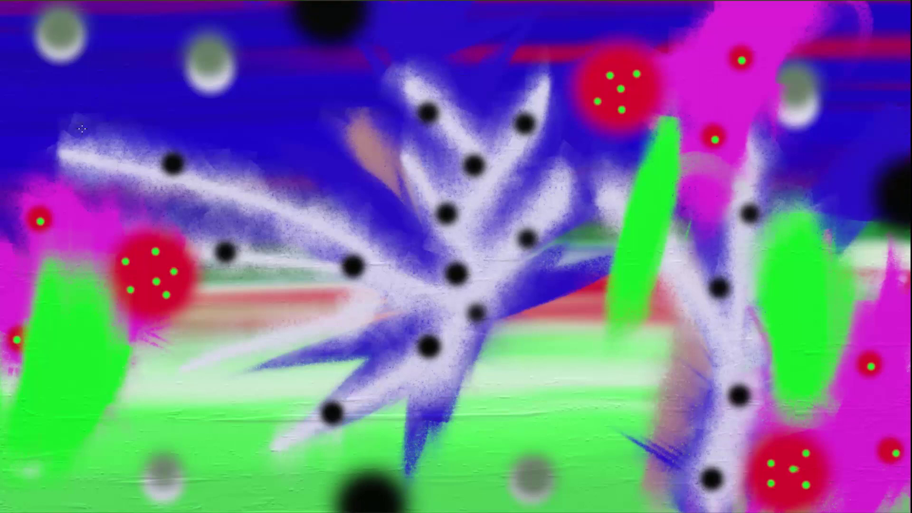
left_click(12, 112)
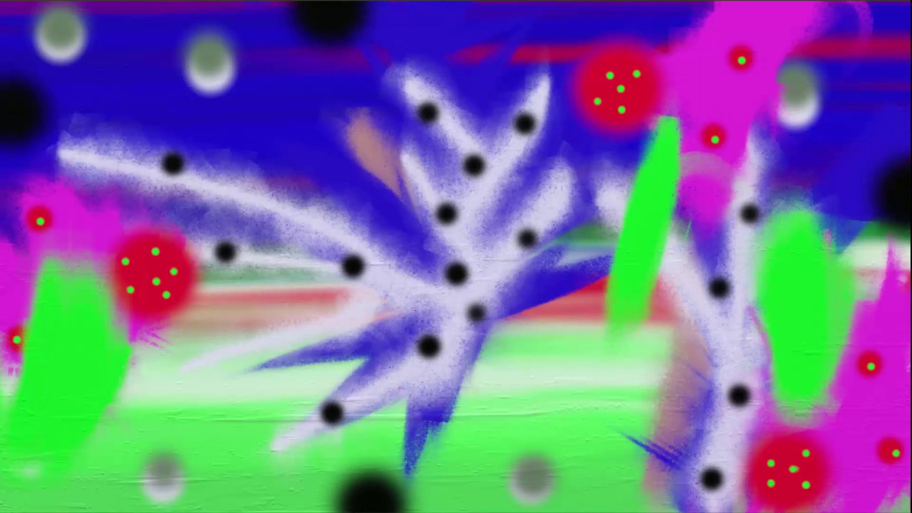
left_click(17, 473)
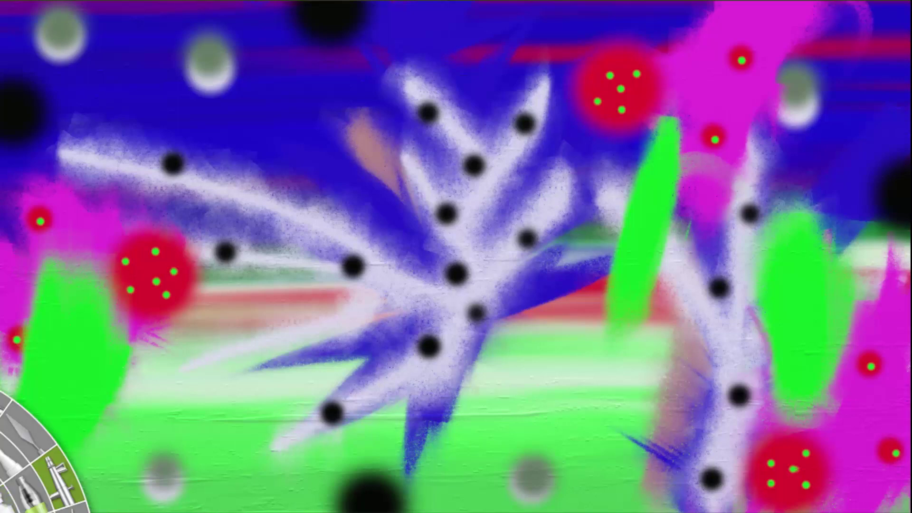
Dab a bright white centre into each of the five black blobs.
key("Return")
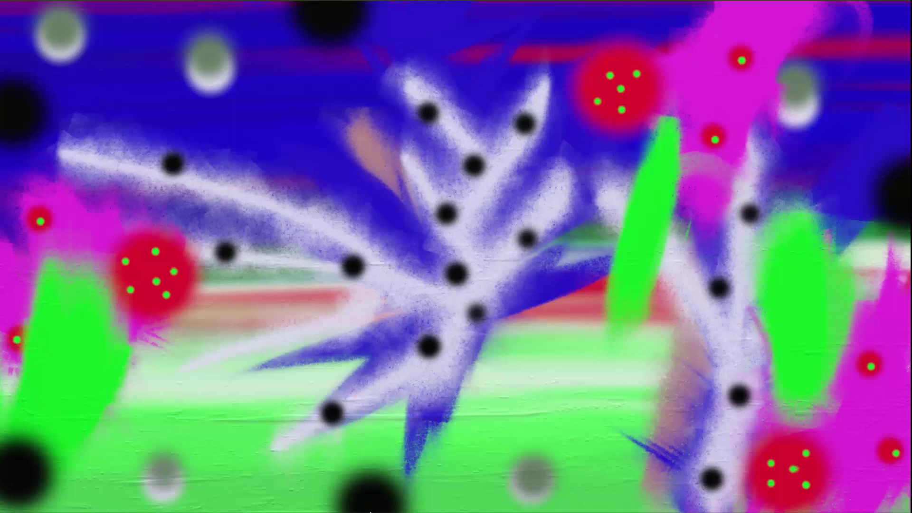
left_click(370, 504)
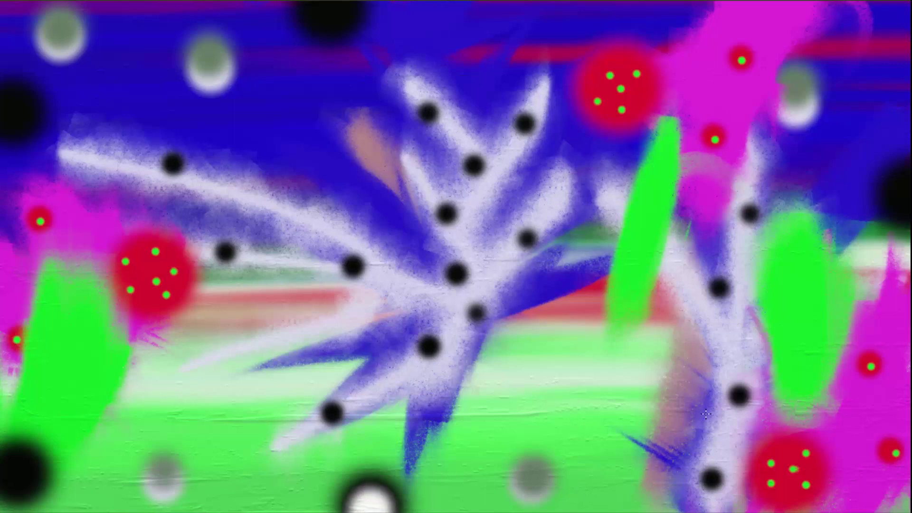
left_click(906, 192)
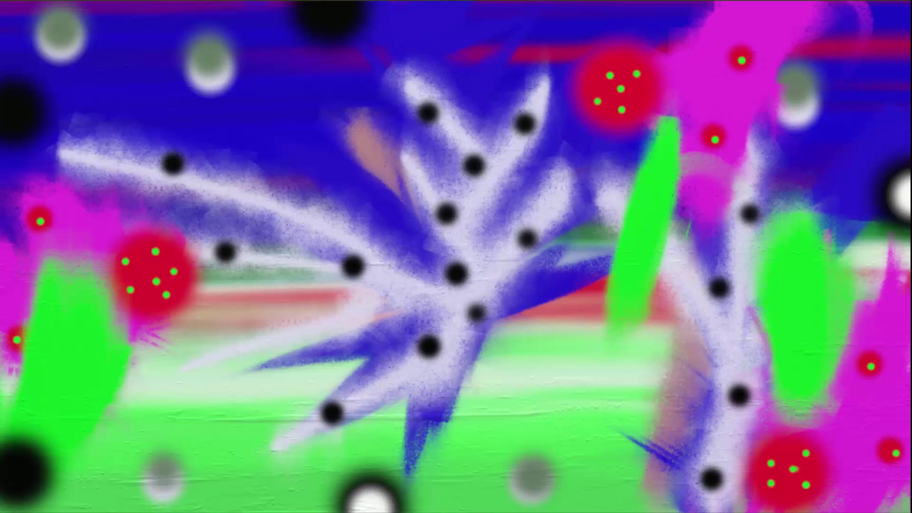
left_click(324, 2)
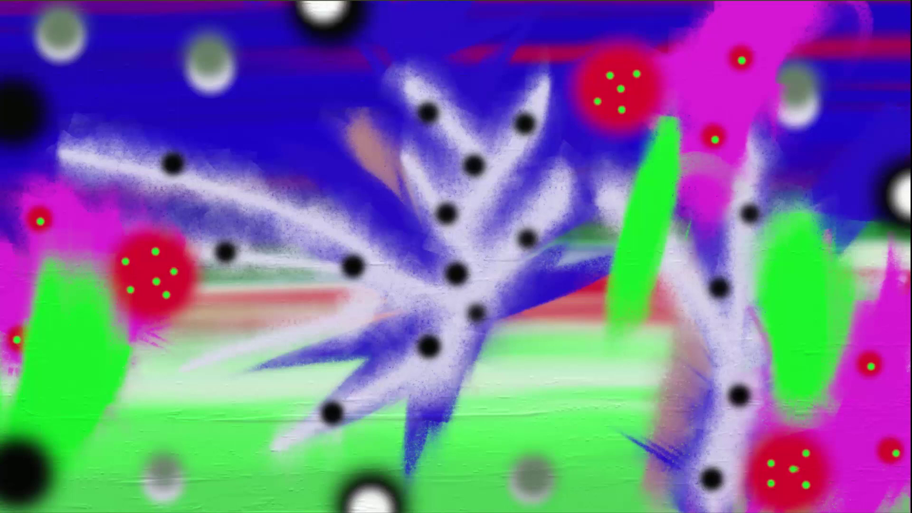
left_click(5, 109)
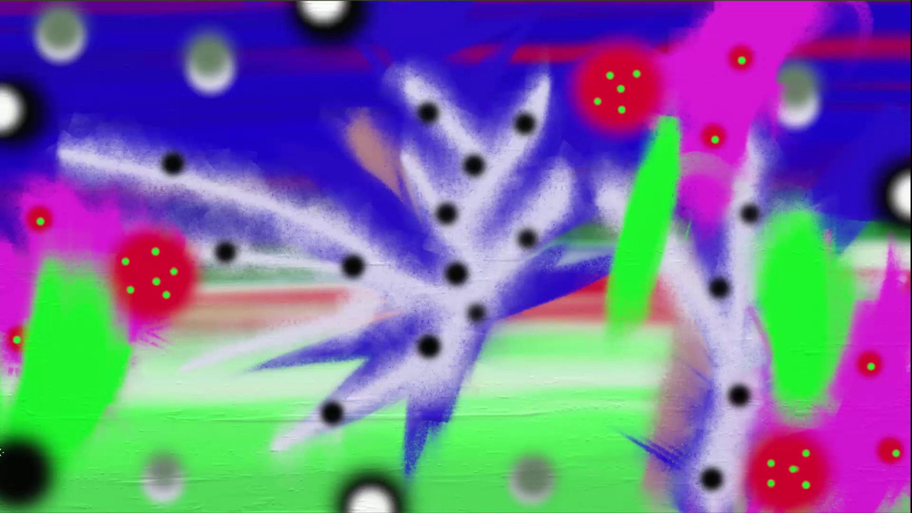
left_click(1, 468)
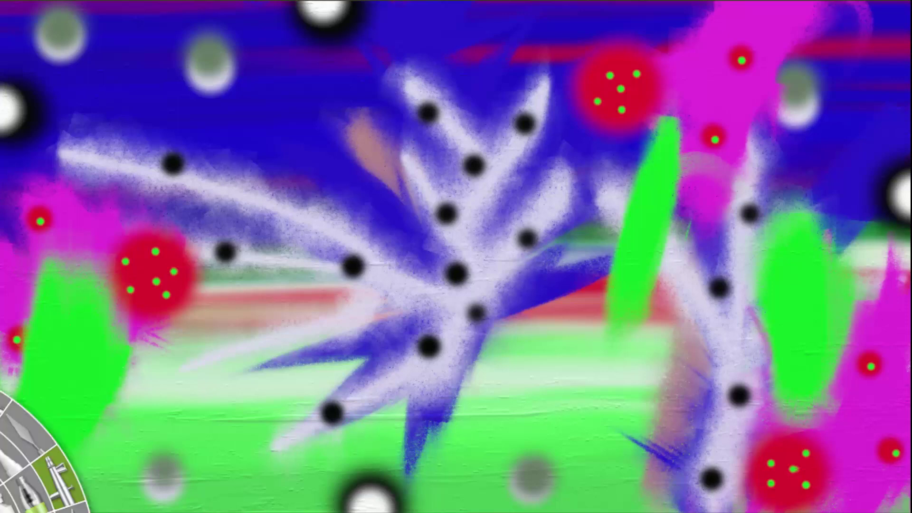
At 8% tool size, dab white centres on the lower, central and mid dots of the left tree.
type("8")
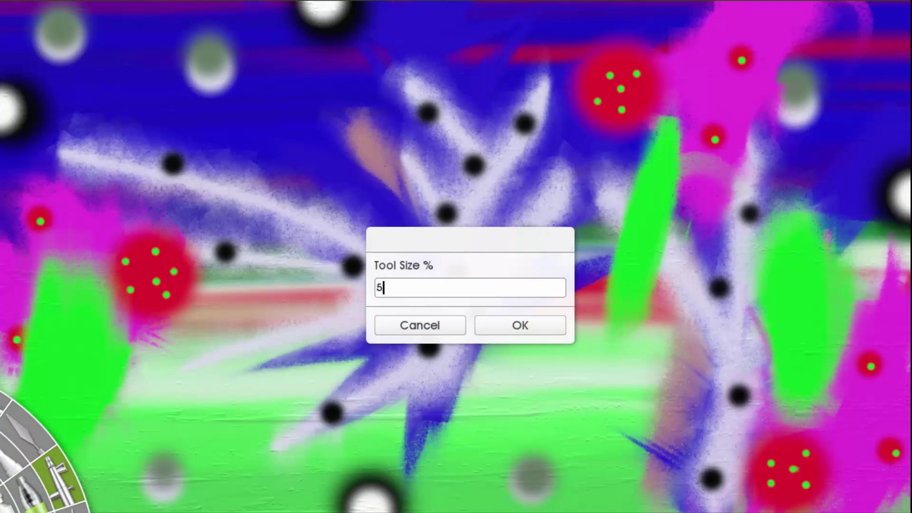
key("Return")
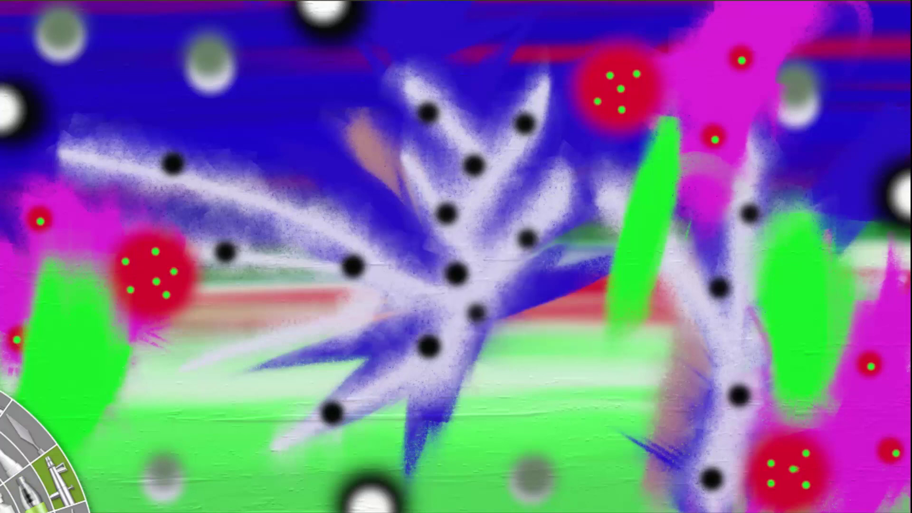
left_click(331, 415)
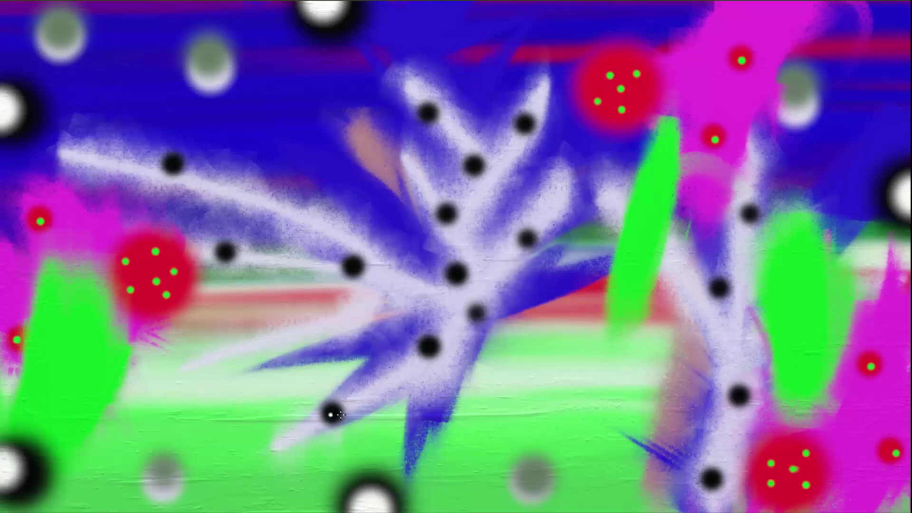
left_click(429, 347)
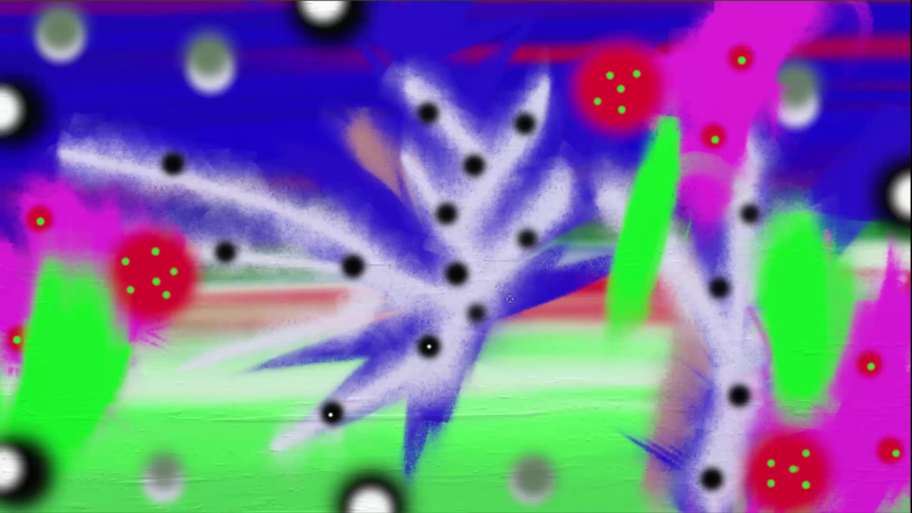
left_click(476, 311)
left_click(458, 274)
left_click(529, 242)
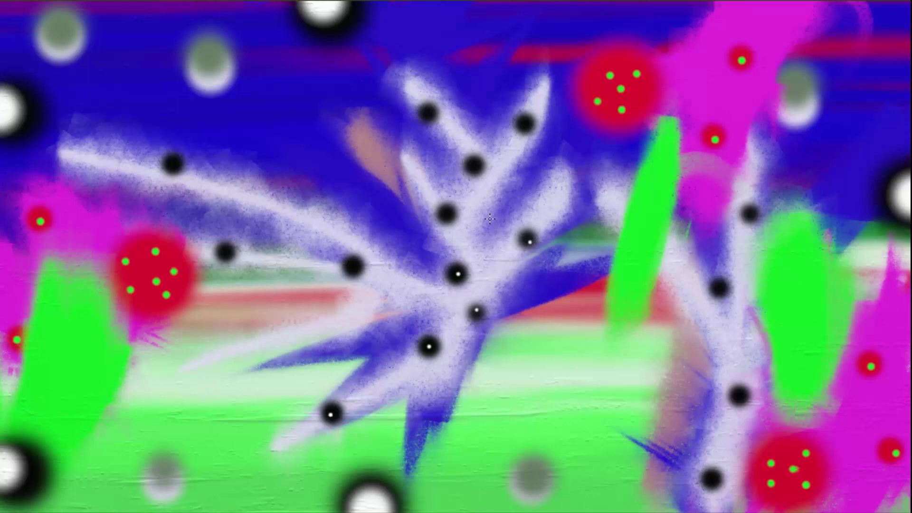
left_click(445, 213)
Add white centres to the upper, top and left-branch dots of the left tree.
left_click(479, 165)
left_click(526, 126)
left_click(427, 113)
left_click(353, 266)
left_click(225, 252)
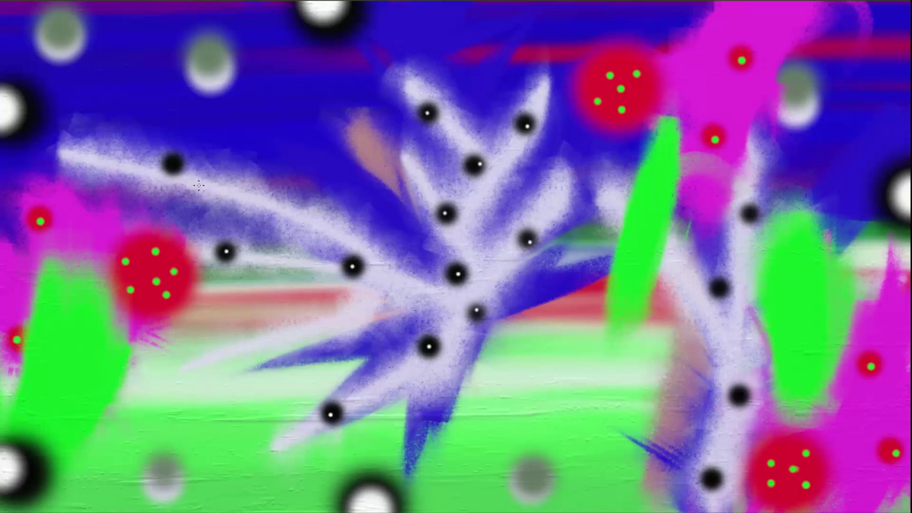
left_click(175, 164)
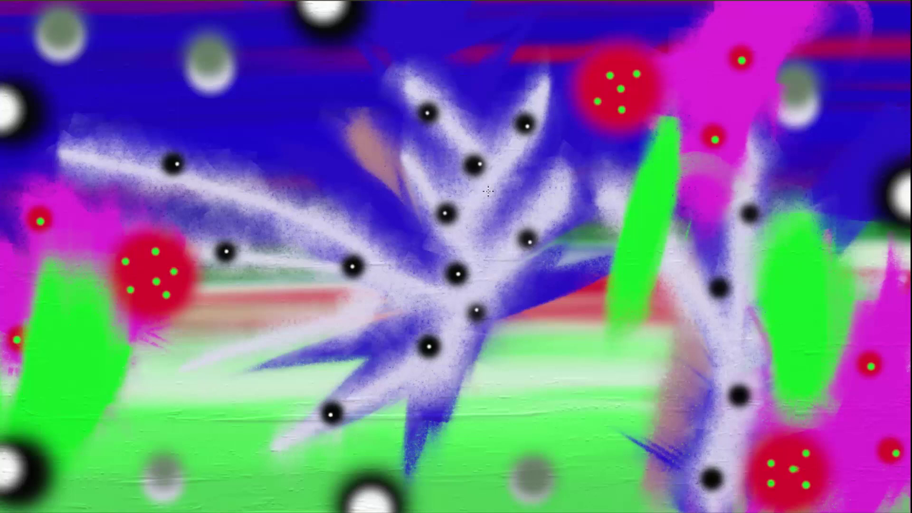
Add white centres to the four black dots on the right tree, bottom to top.
left_click(716, 479)
left_click(745, 391)
left_click(720, 287)
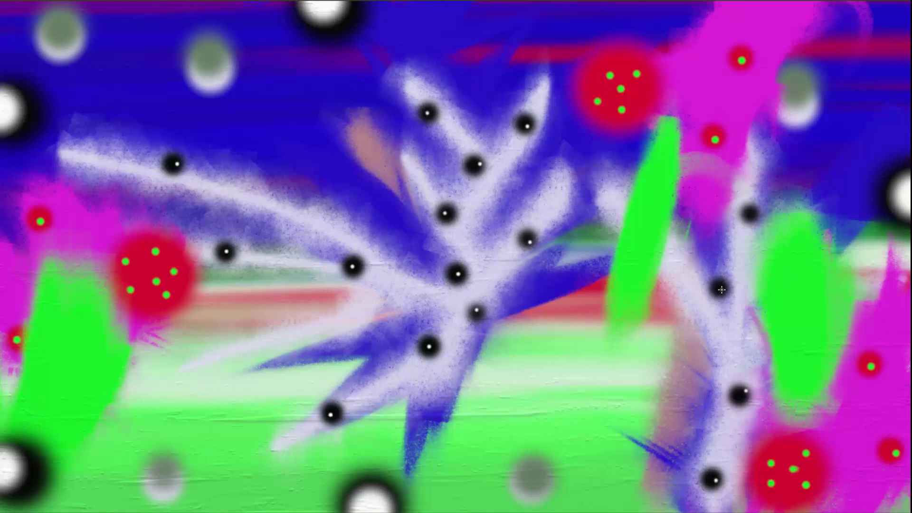
left_click(756, 212)
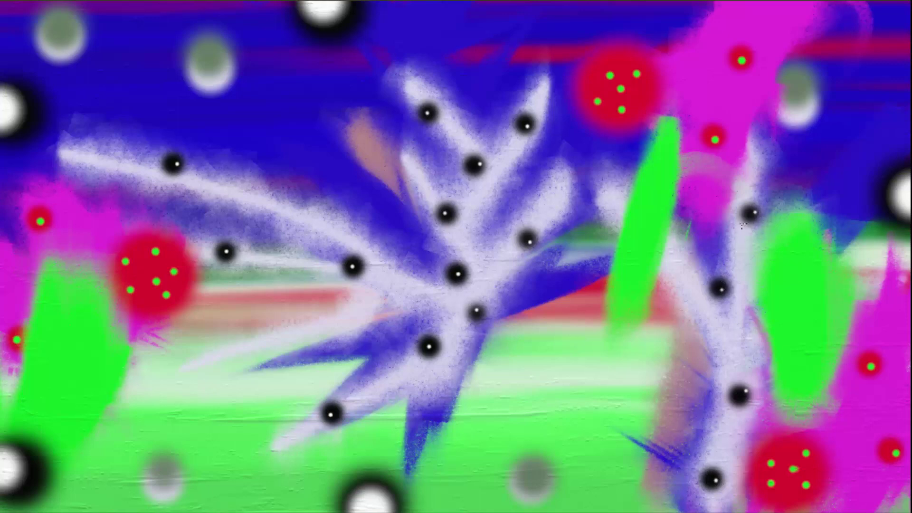